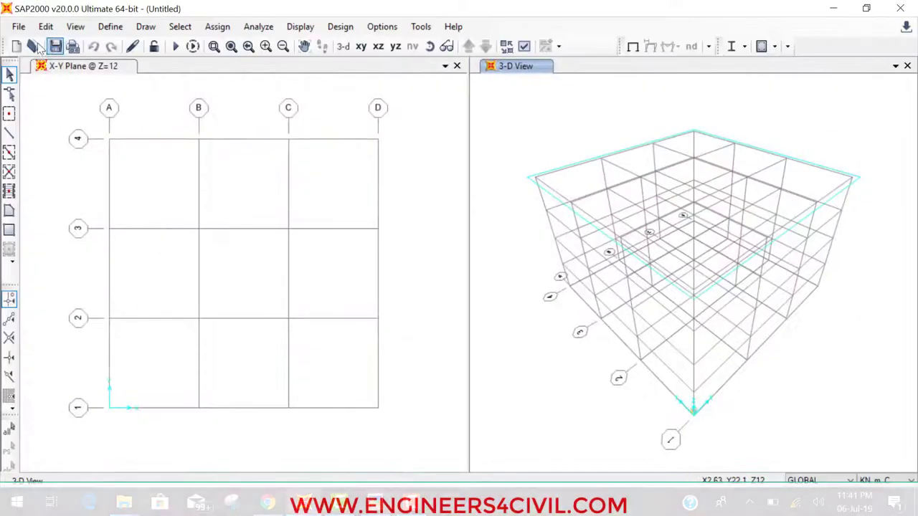
Start a new Grid Only model in KN, m, C units without saving the current one
click(15, 47)
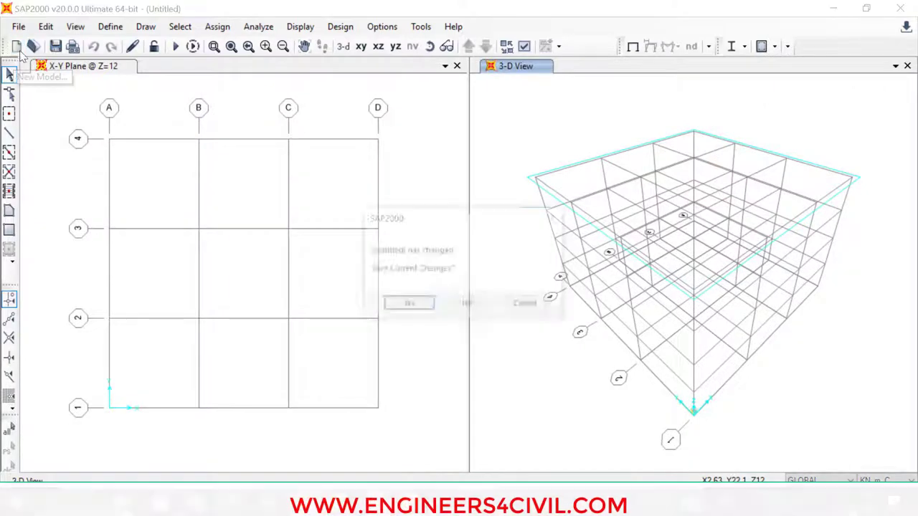
click(470, 306)
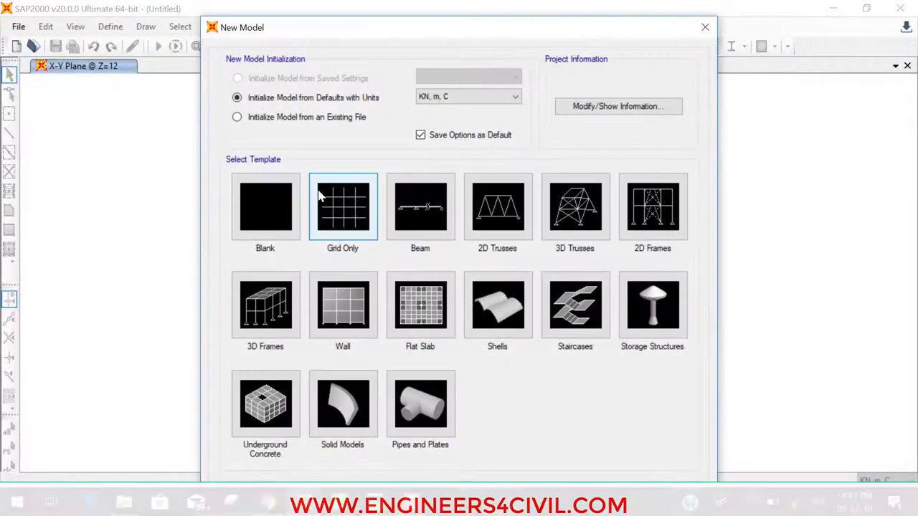
click(513, 97)
click(441, 100)
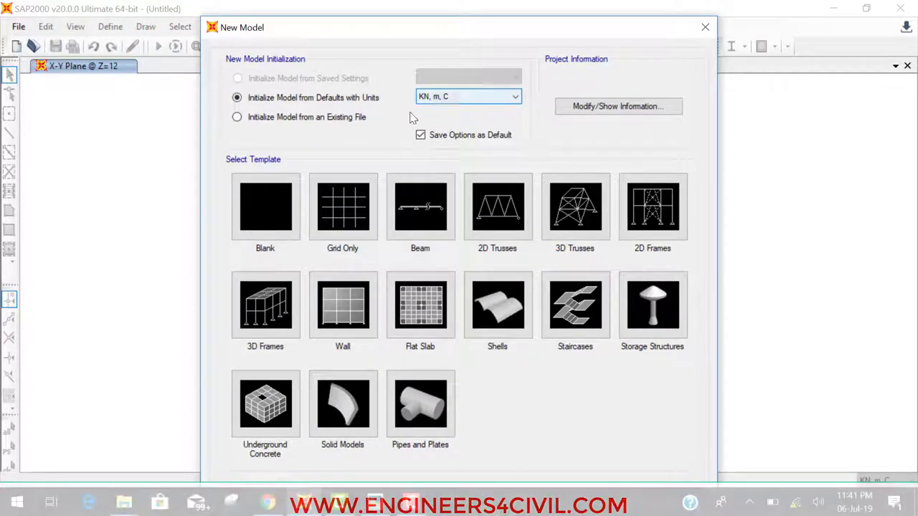
click(342, 210)
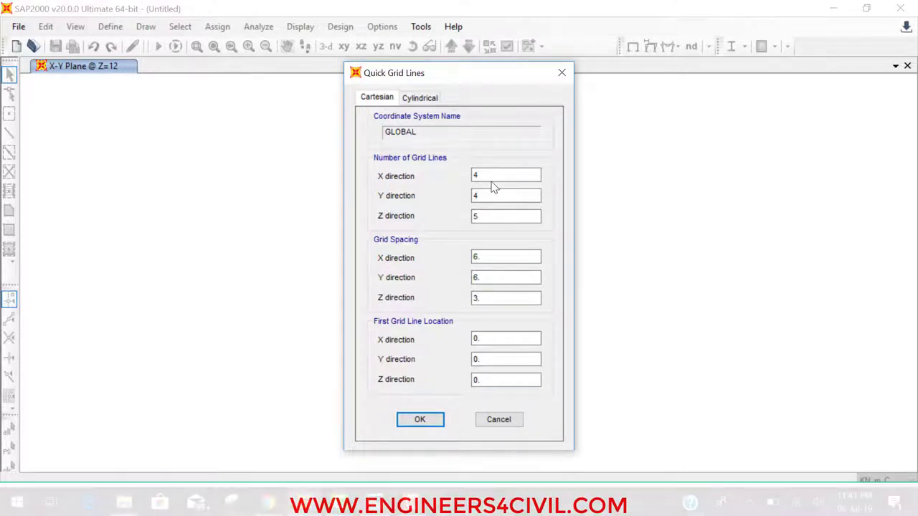
Enter 2, 2 and 1 X, Y, Z grid lines, then switch to the beam problem image
drag(488, 176, 448, 181)
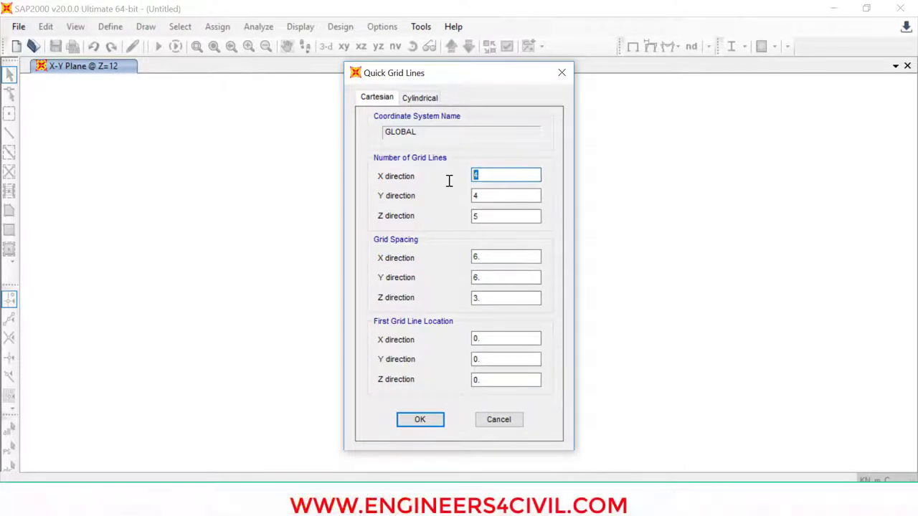
text(2)
drag(534, 195, 451, 219)
text(2)
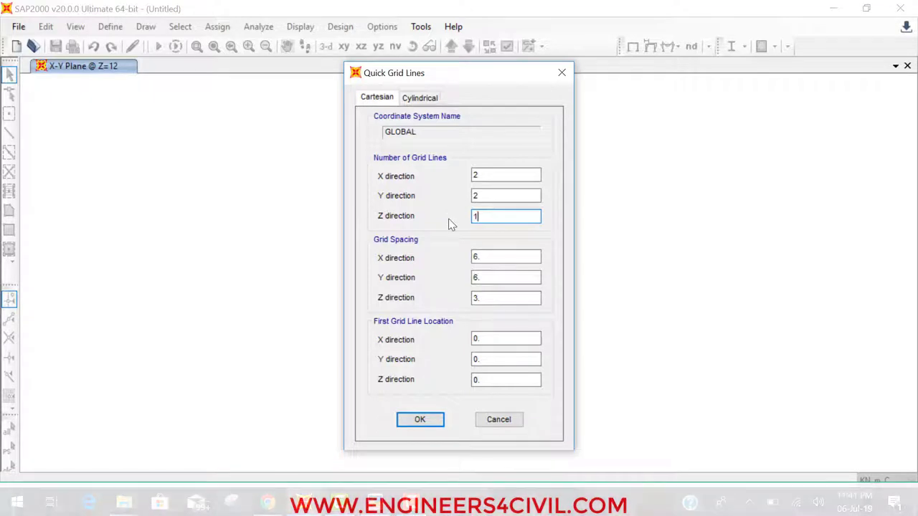
text(1)
drag(476, 257, 432, 258)
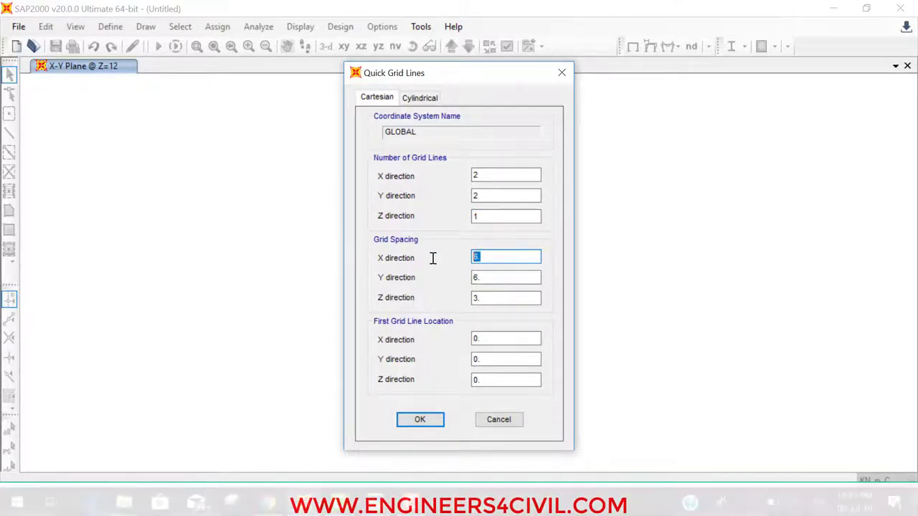
key(alt+Tab)
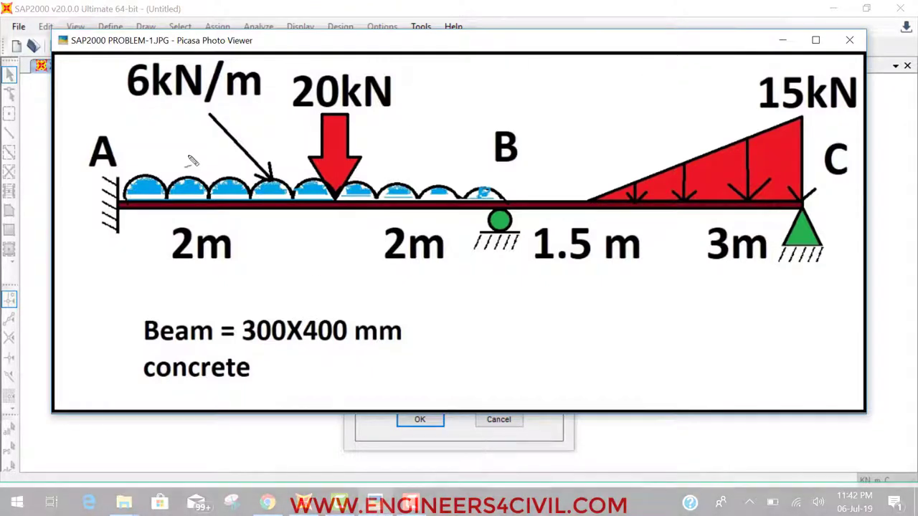
Draw red lines through supports A, B and C on the beam image
mouse_move(107, 107)
mouse_down()
mouse_move(119, 181)
mouse_move(104, 338)
mouse_up()
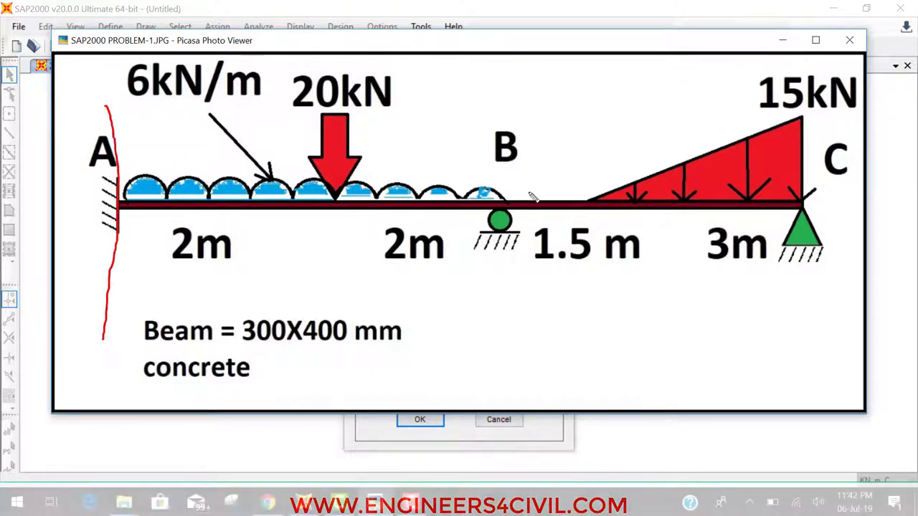
drag(504, 109, 513, 347)
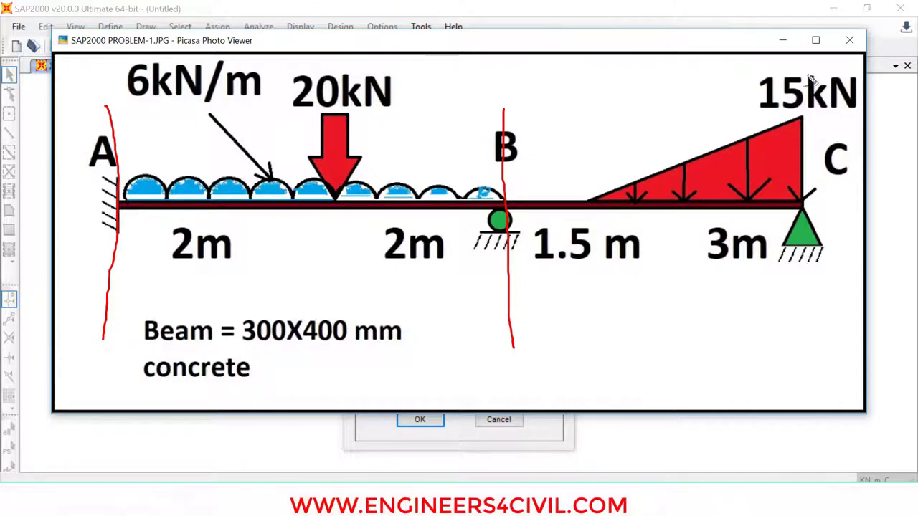
drag(804, 75, 814, 258)
drag(821, 295, 821, 320)
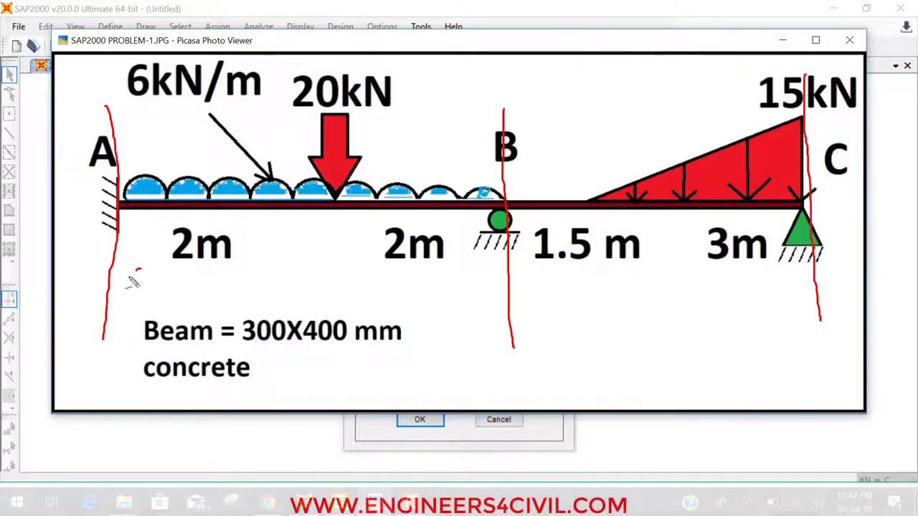
Add red arrows and notes along spans A–B and B–C, then erase them and minimize Picasa
mouse_move(140, 270)
mouse_down()
mouse_move(120, 307)
mouse_move(197, 293)
mouse_up()
mouse_move(231, 267)
mouse_down()
mouse_move(251, 298)
mouse_move(254, 290)
mouse_move(305, 296)
mouse_up()
mouse_move(538, 293)
mouse_down()
mouse_move(548, 329)
mouse_move(525, 315)
mouse_move(567, 307)
mouse_up()
mouse_move(608, 293)
mouse_down()
mouse_move(623, 324)
mouse_move(659, 300)
mouse_move(677, 310)
mouse_move(656, 315)
mouse_up()
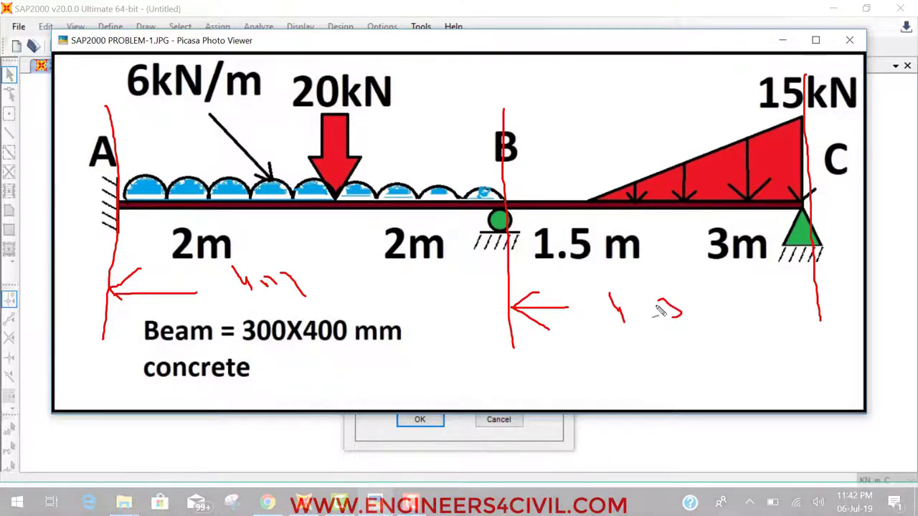
key(Escape)
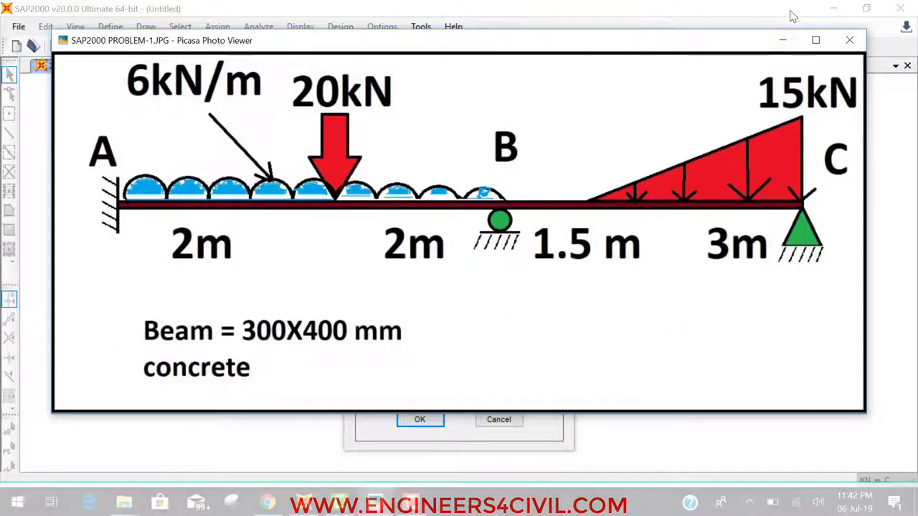
click(782, 40)
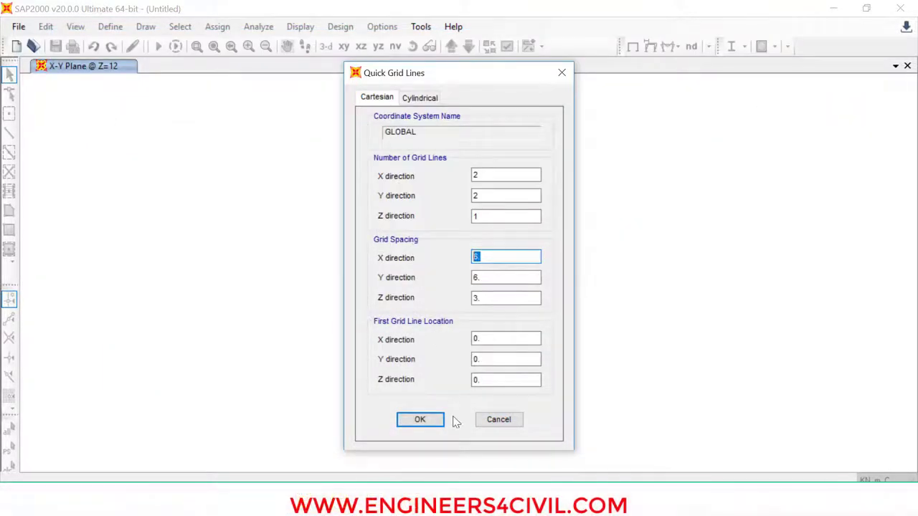
Cancel Quick Grid Lines and start a new Grid Only model with the default 6 m grid
click(496, 419)
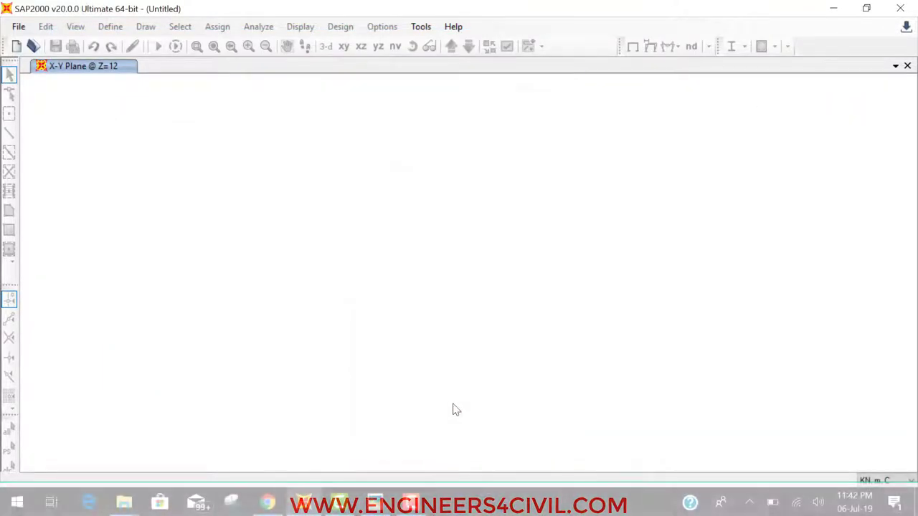
click(15, 48)
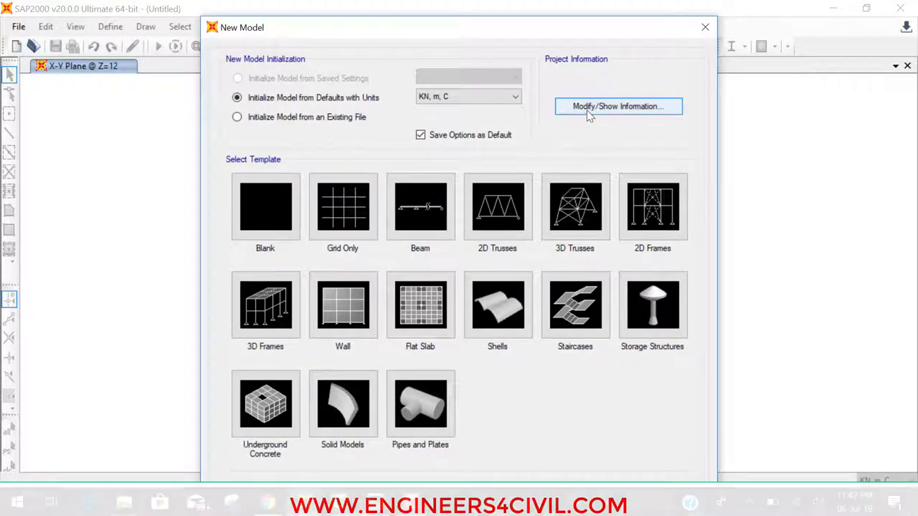
click(342, 208)
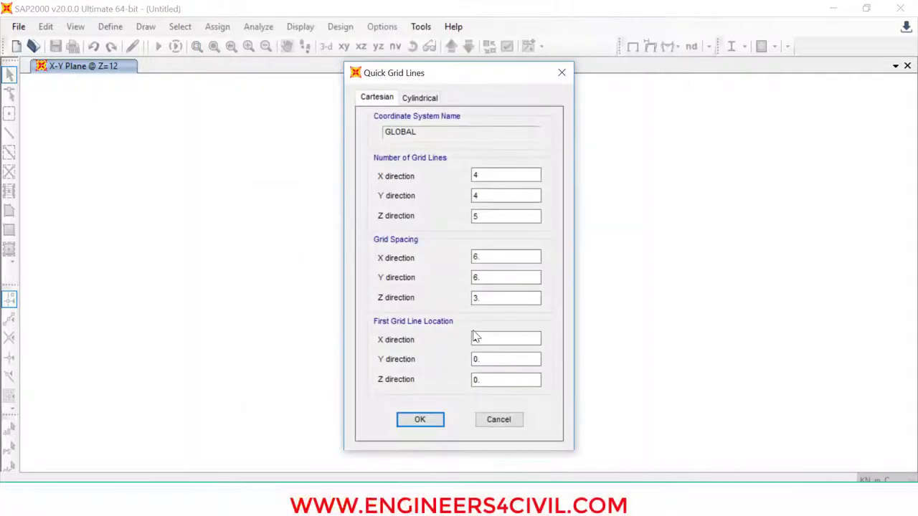
click(419, 419)
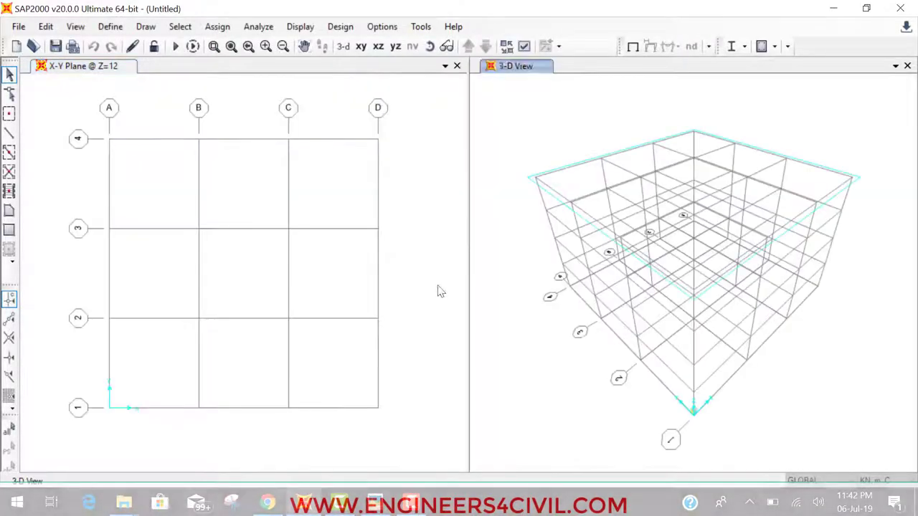
Move X grid line B to 4 m and C to 8.5 m in the GLOBAL grid system
right_click(564, 189)
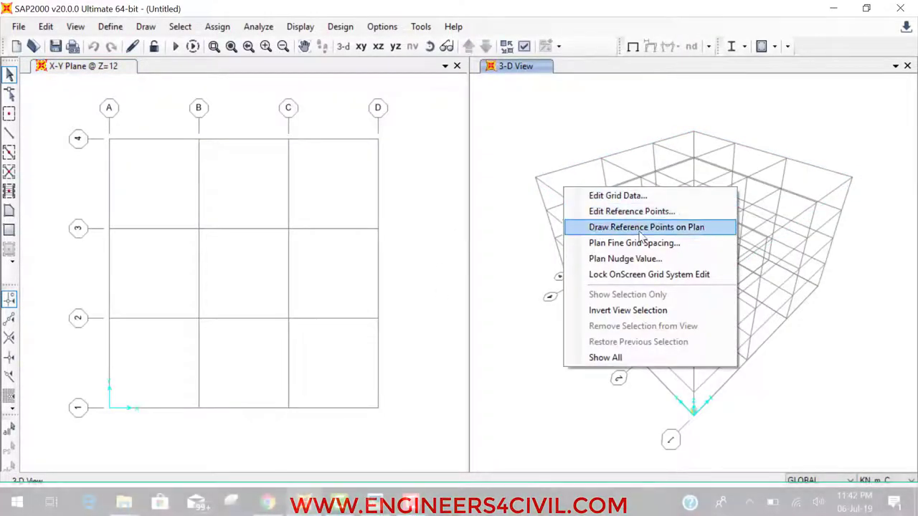
click(667, 196)
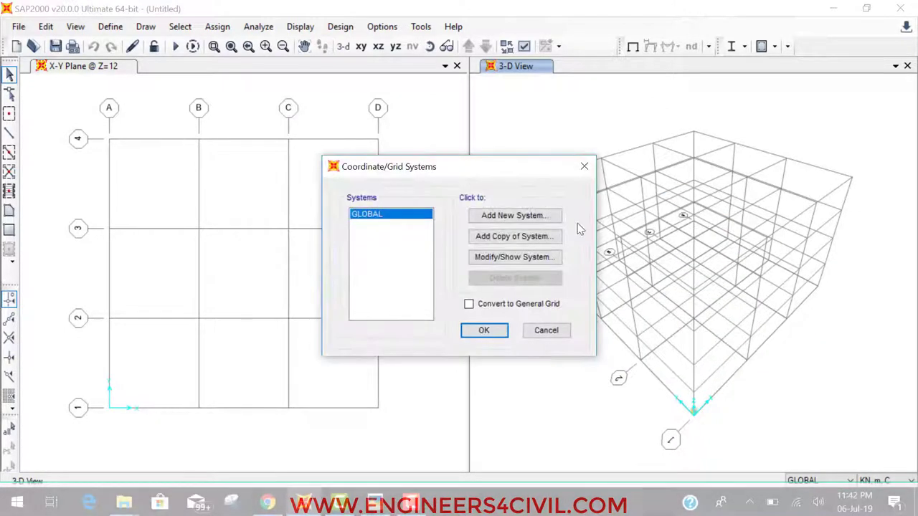
click(507, 257)
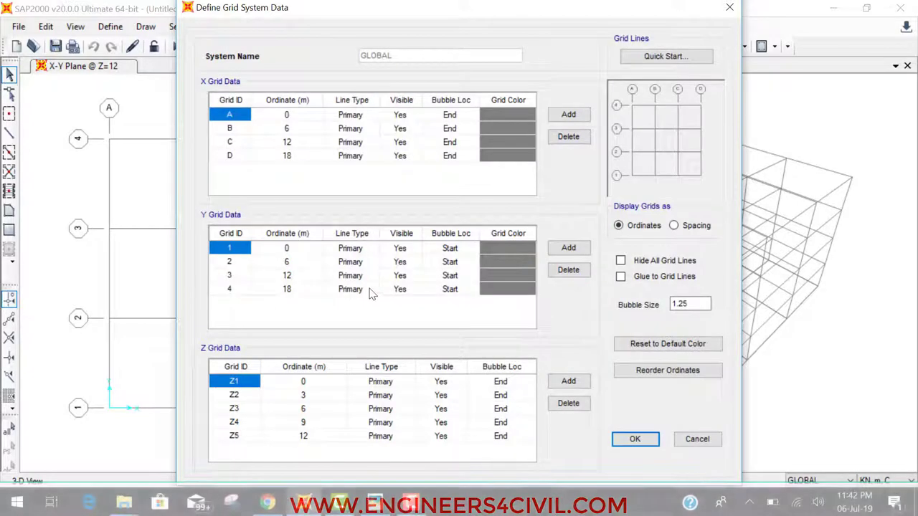
click(297, 129)
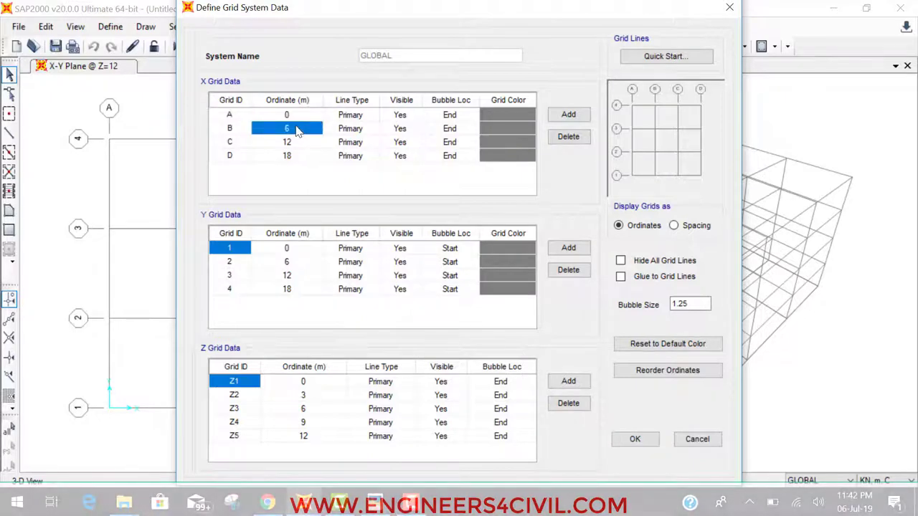
text(4)
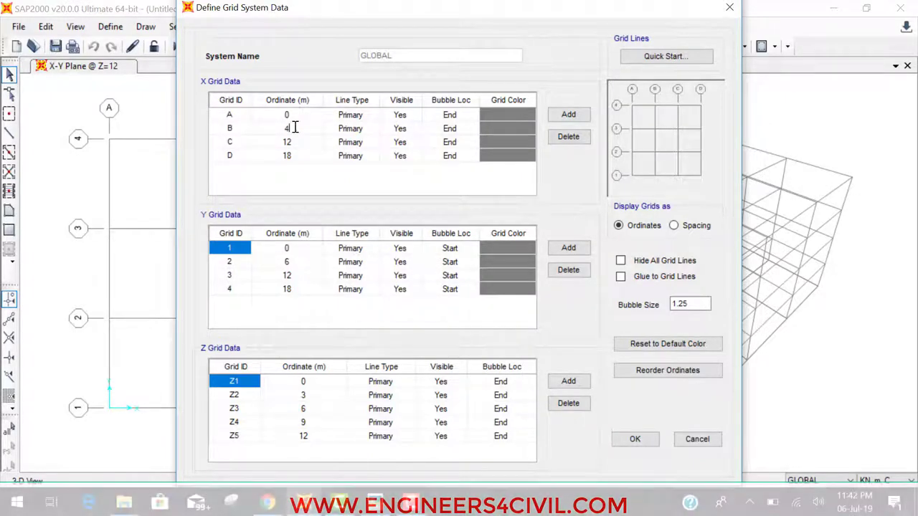
click(296, 143)
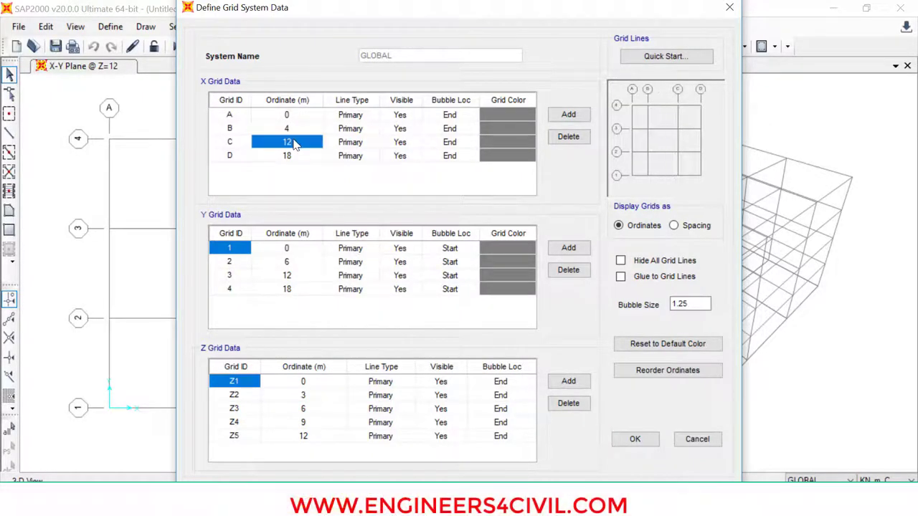
text(8.5)
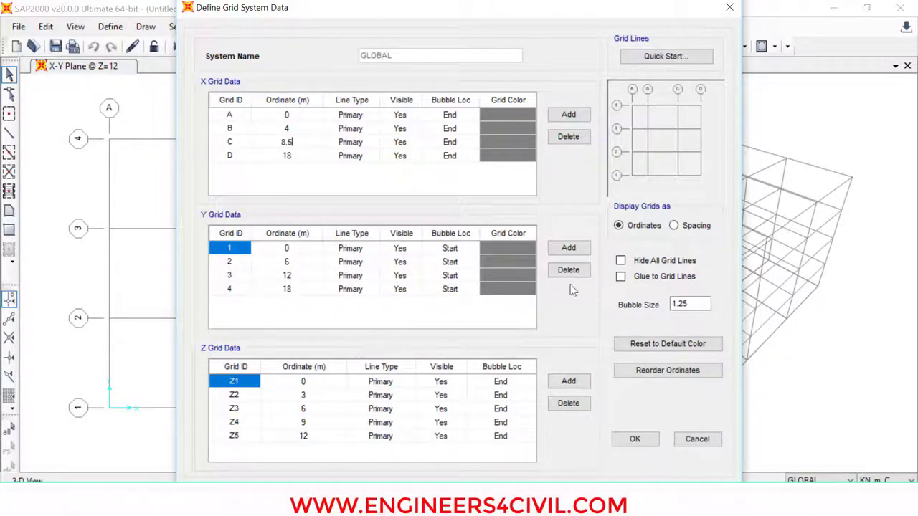
click(634, 439)
click(495, 332)
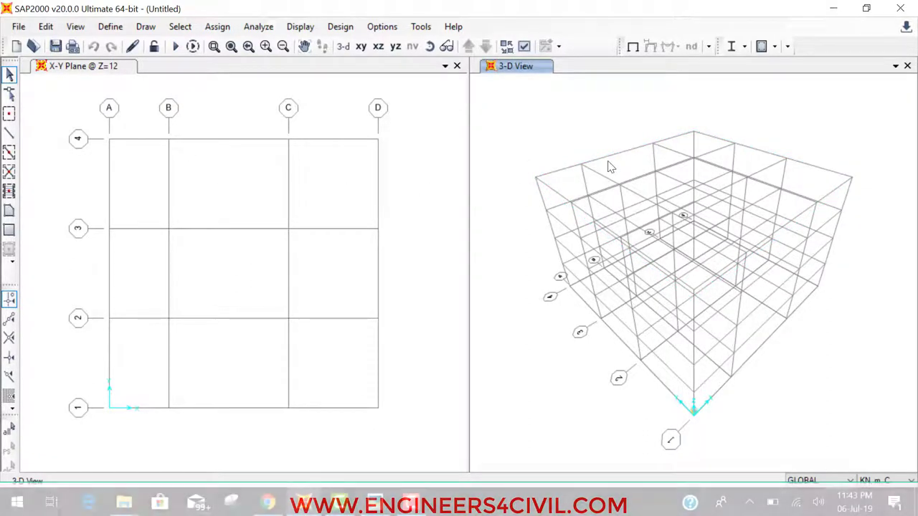
Change grid line C's X ordinate from 12 to 8.5 in the GLOBAL grid data
right_click(581, 159)
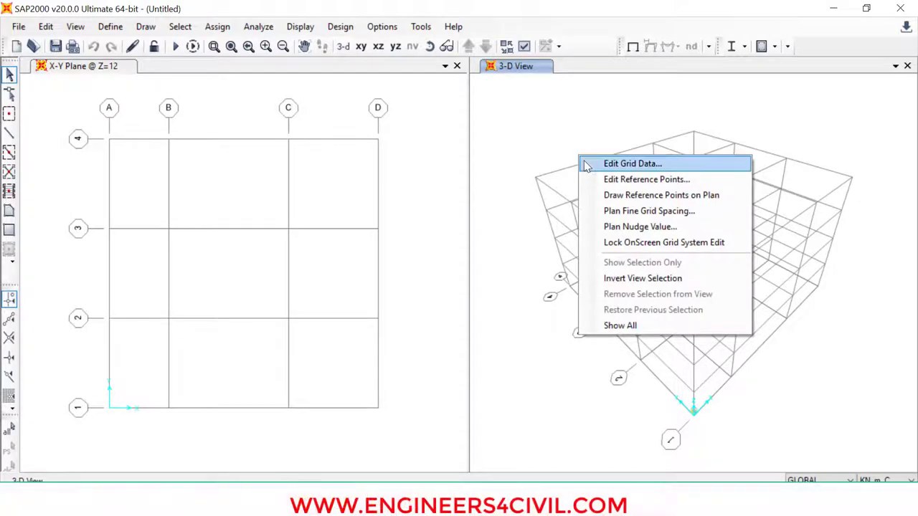
click(595, 165)
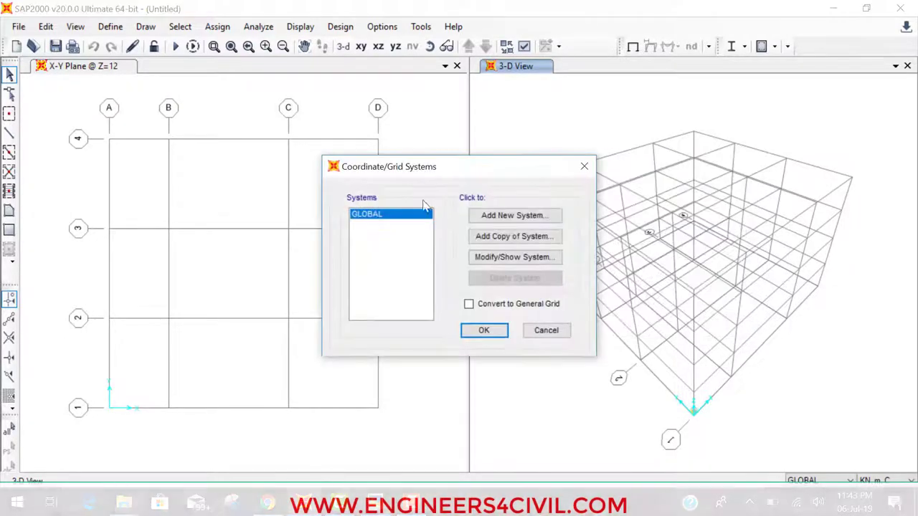
click(527, 259)
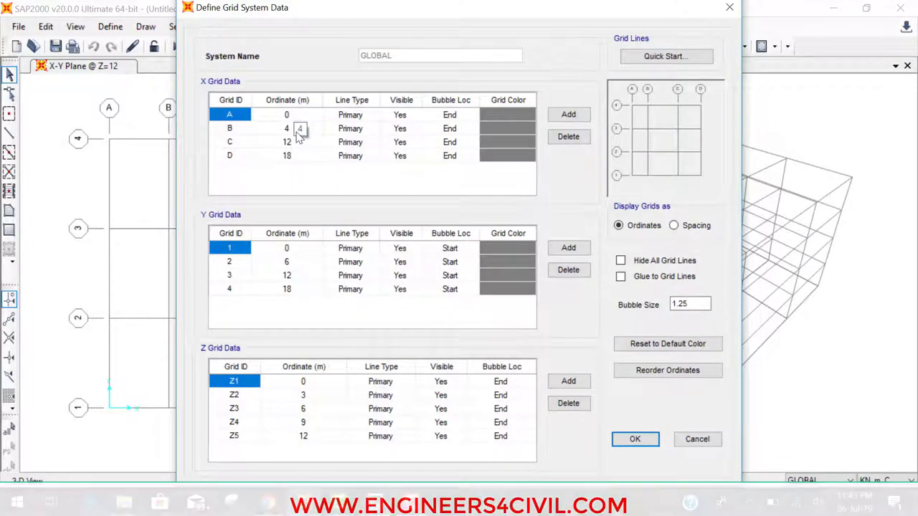
click(300, 144)
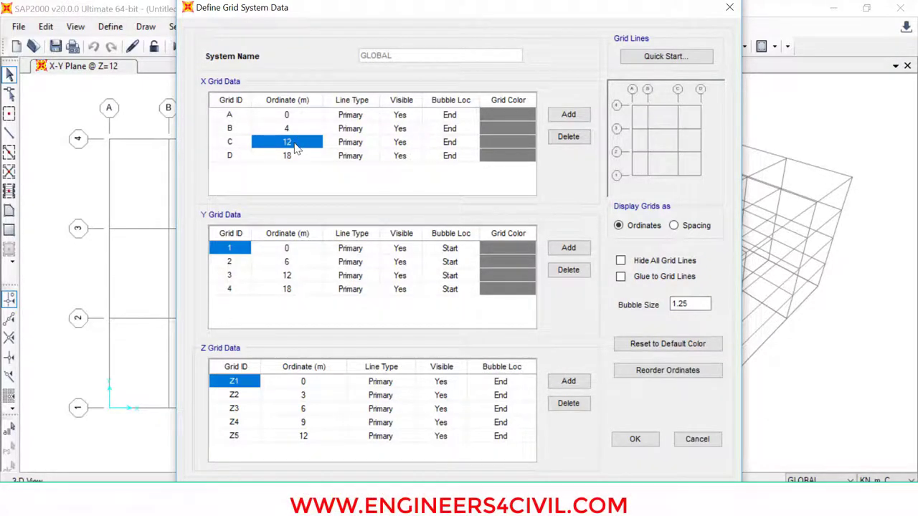
click(299, 117)
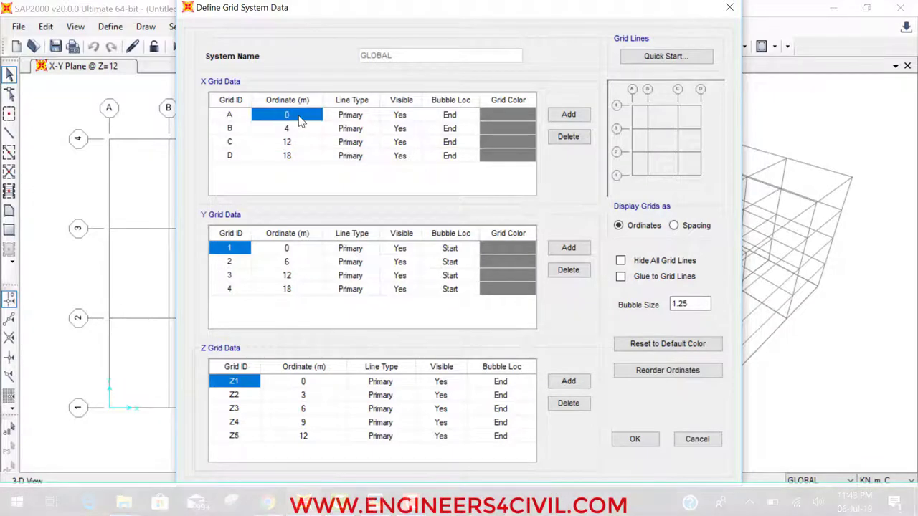
click(300, 130)
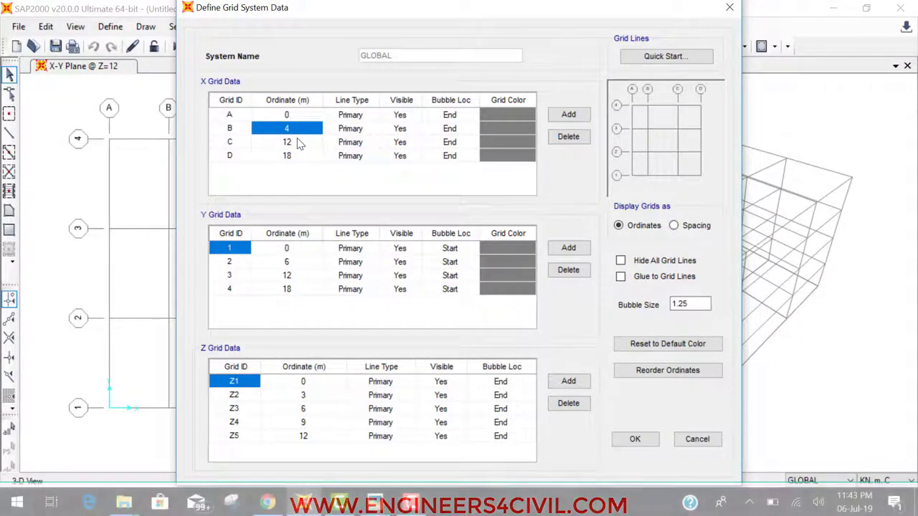
click(299, 143)
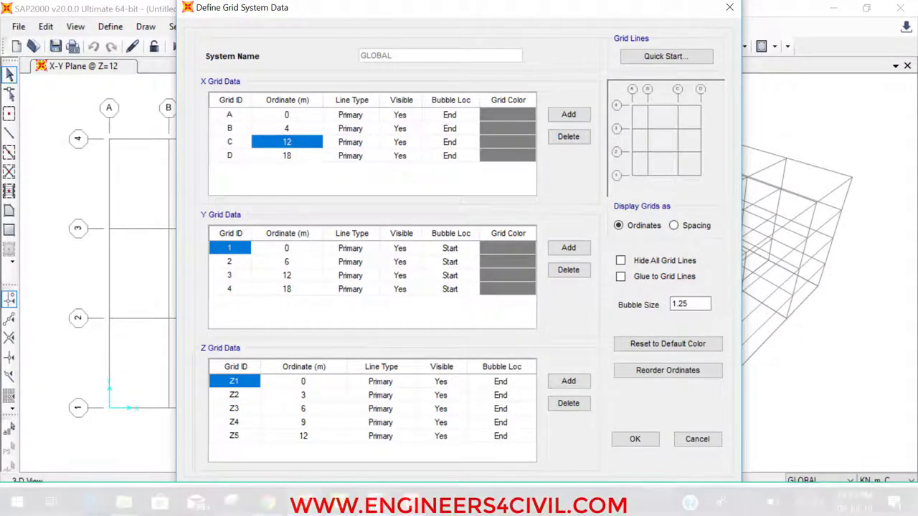
key(alt+Tab)
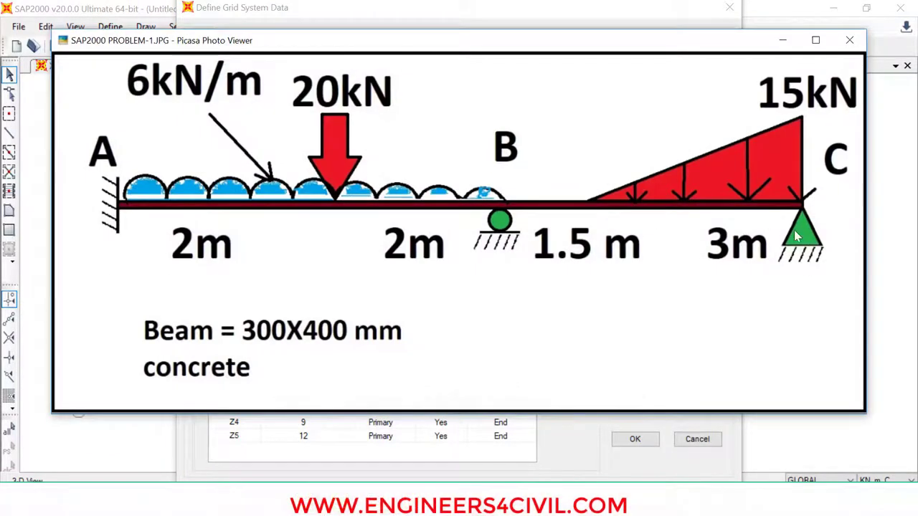
click(783, 40)
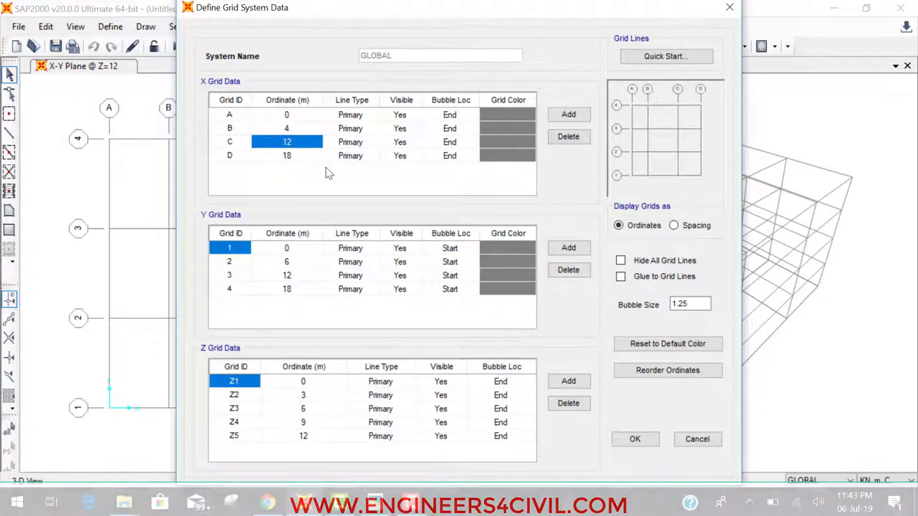
text(8.5)
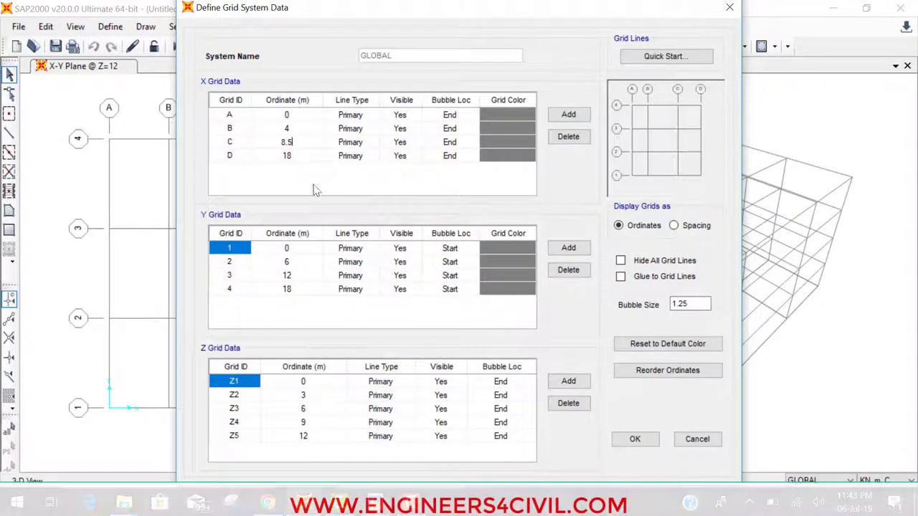
Delete grid line D and apply the revised grid to the model
click(238, 158)
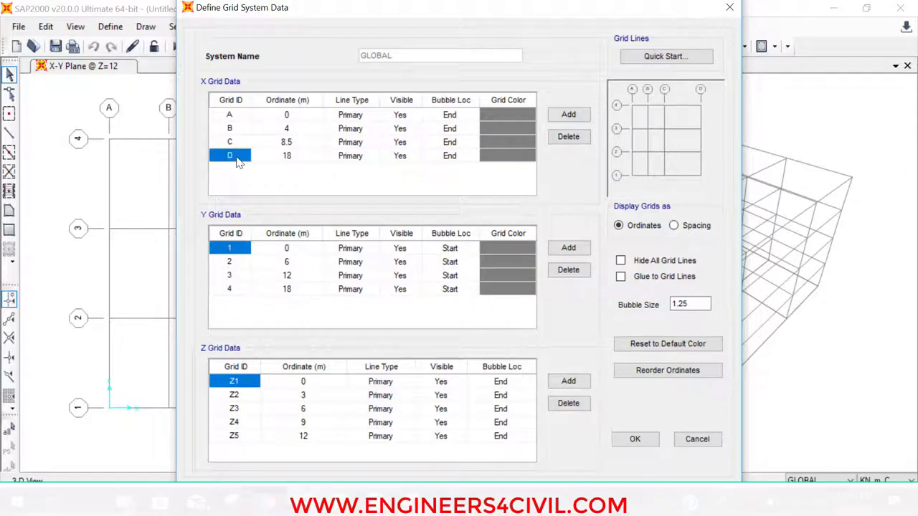
click(568, 137)
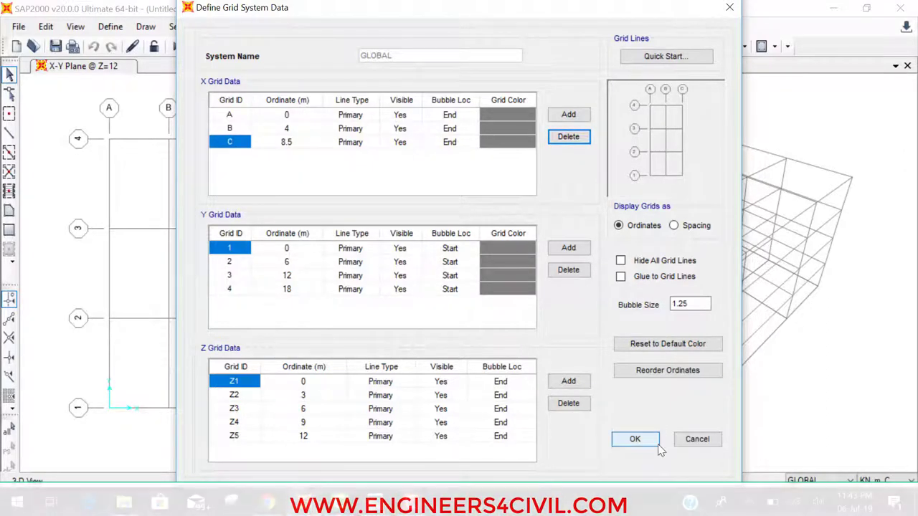
click(635, 439)
click(484, 331)
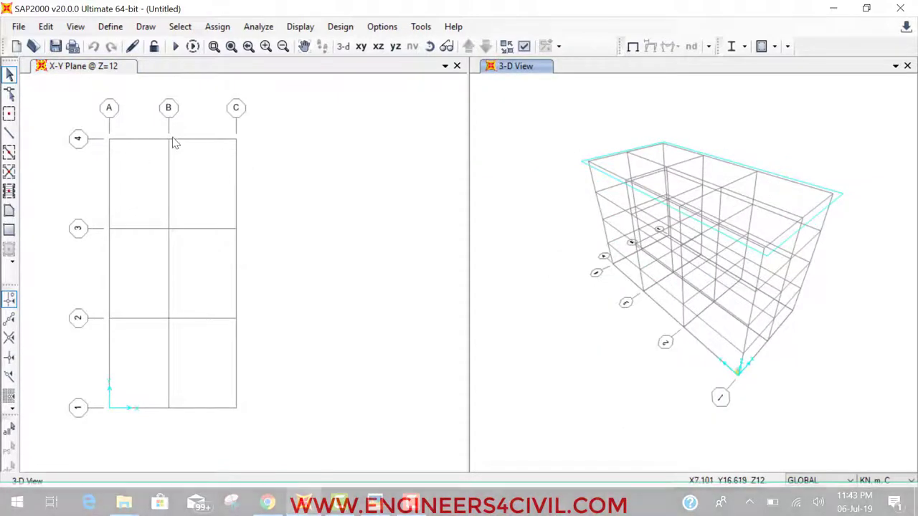
Define a new India-region Concrete material of grade M20 and close the materials list
click(110, 29)
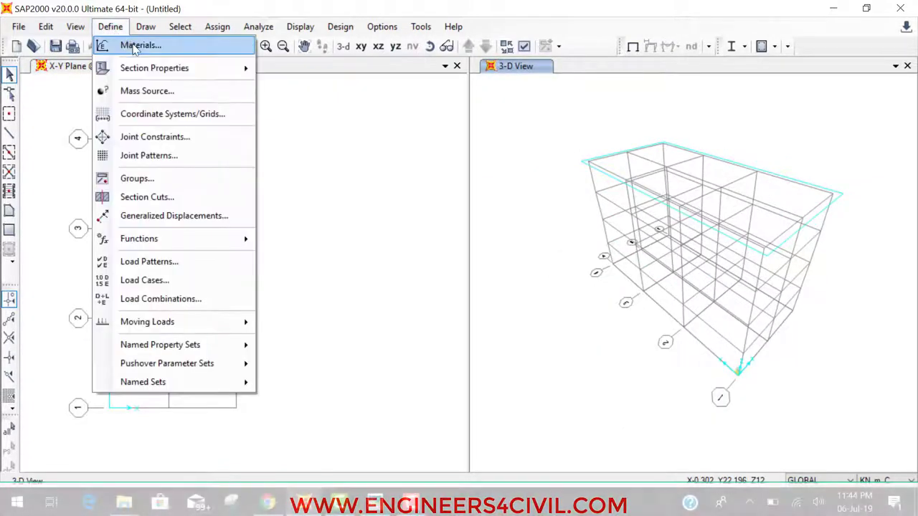
click(132, 44)
click(532, 207)
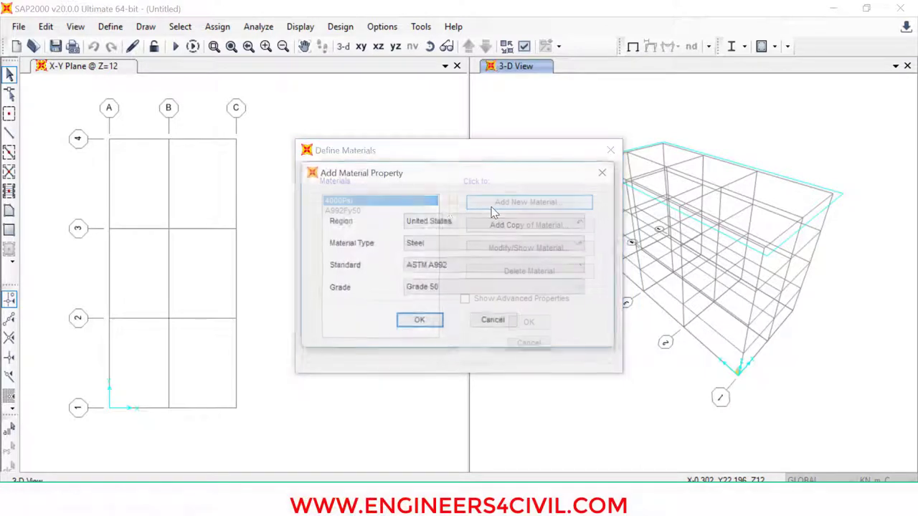
click(423, 219)
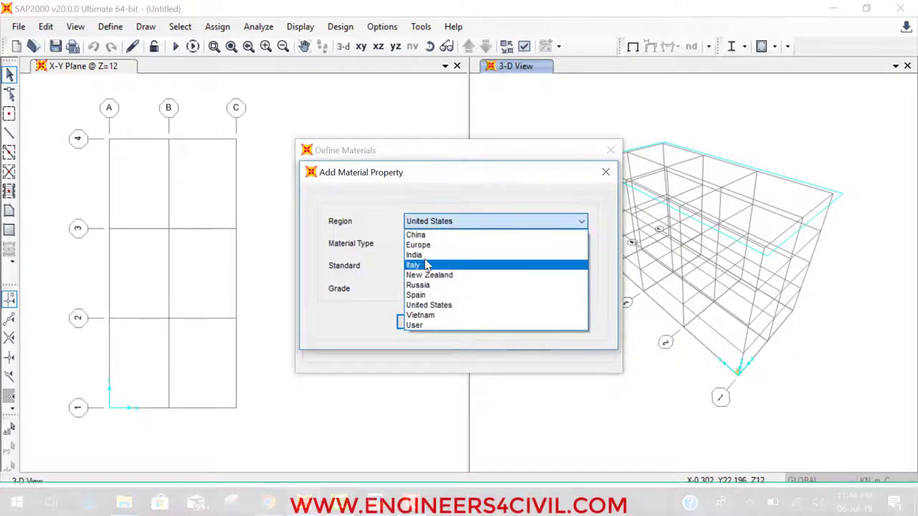
click(423, 254)
click(430, 243)
click(423, 267)
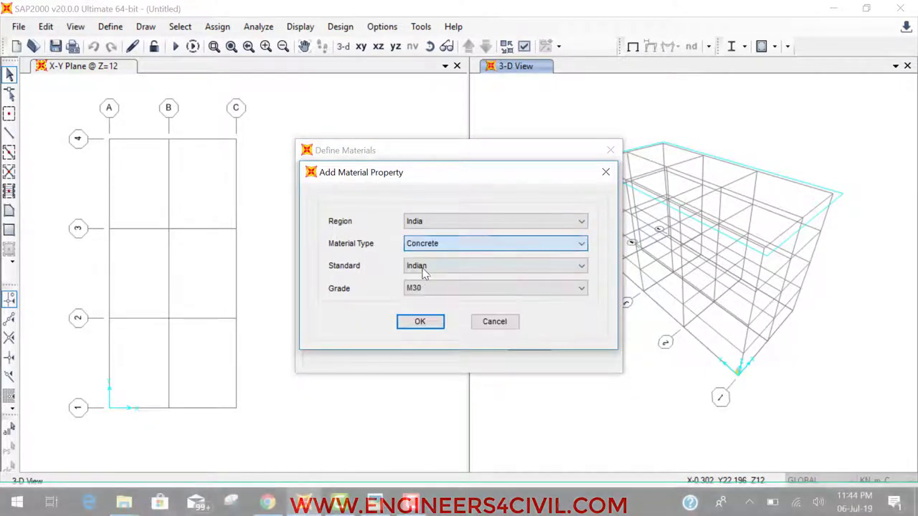
click(428, 288)
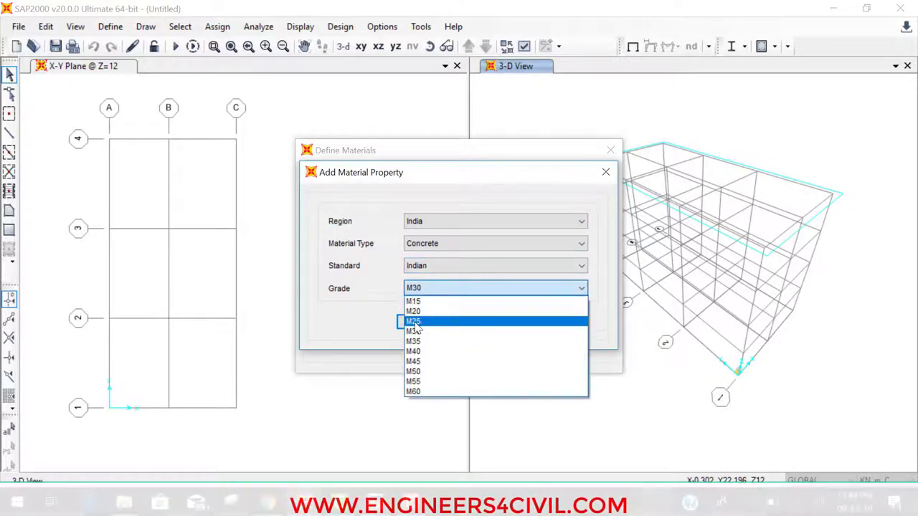
click(416, 311)
click(418, 323)
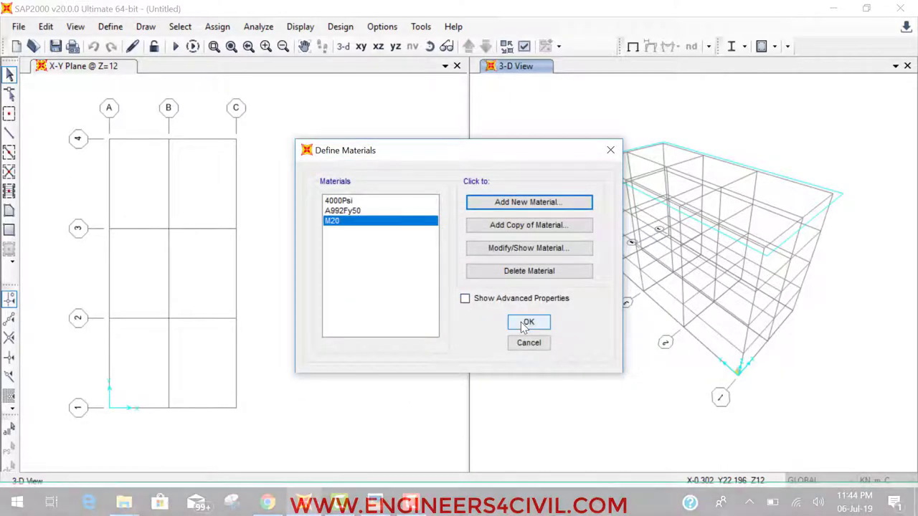
click(528, 322)
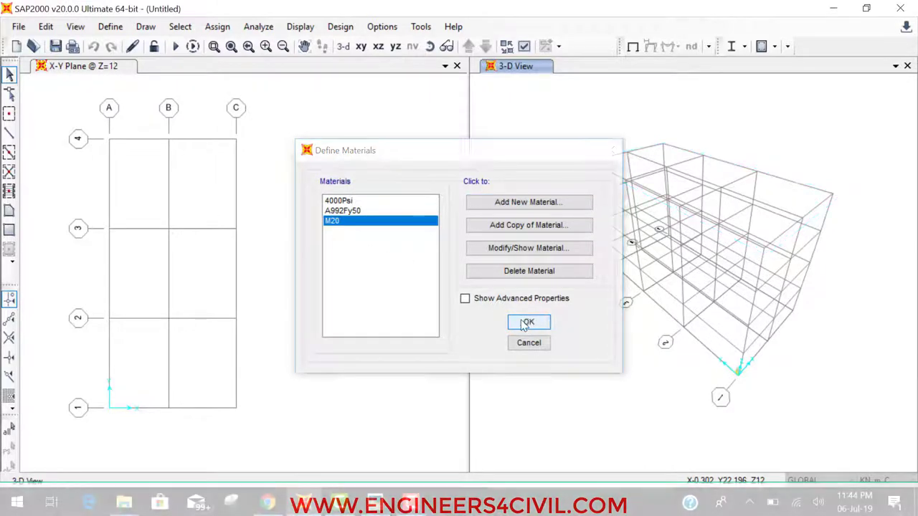
Add a new rectangular frame section property
click(110, 26)
mouse_move(164, 69)
click(308, 69)
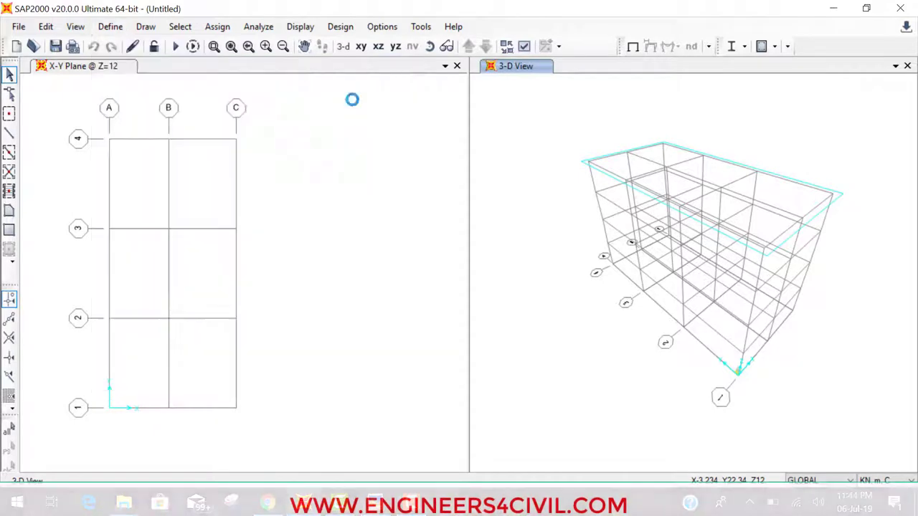
click(531, 161)
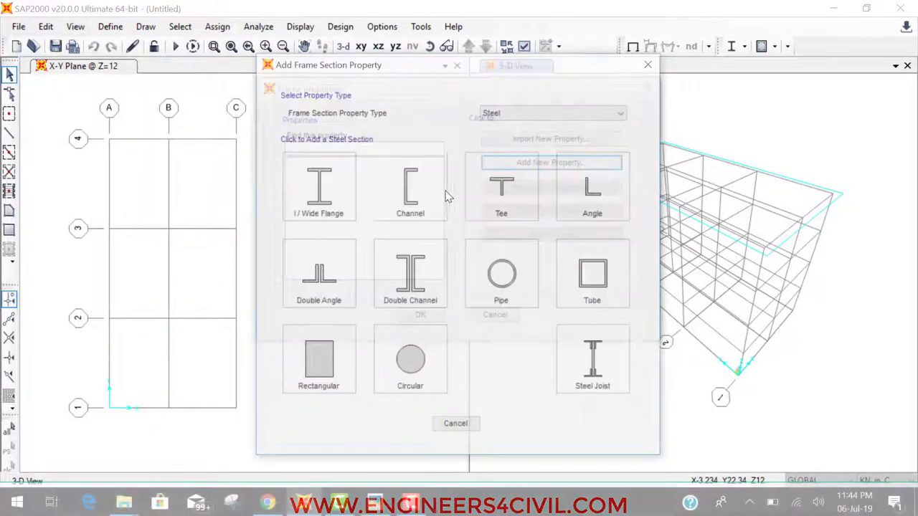
click(334, 354)
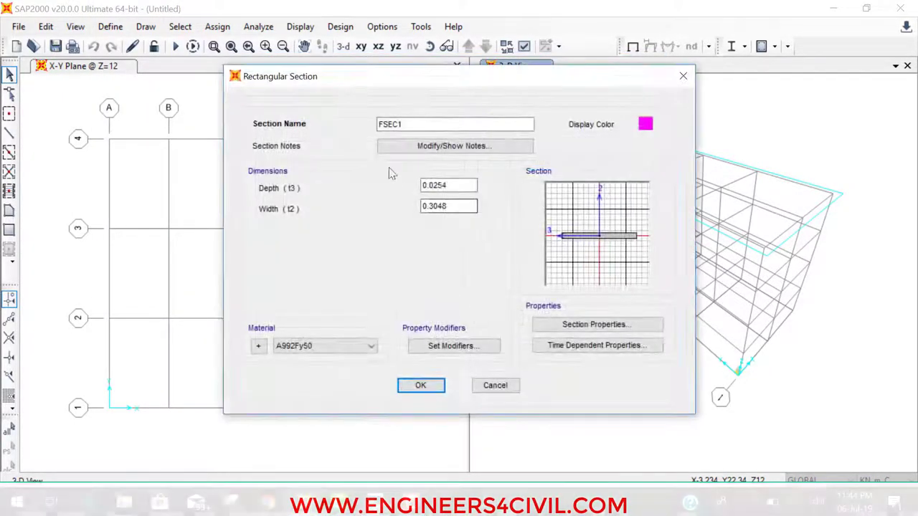
Name the section beam with depth 400 and width 200, and accept it
drag(413, 125, 340, 120)
text(beam)
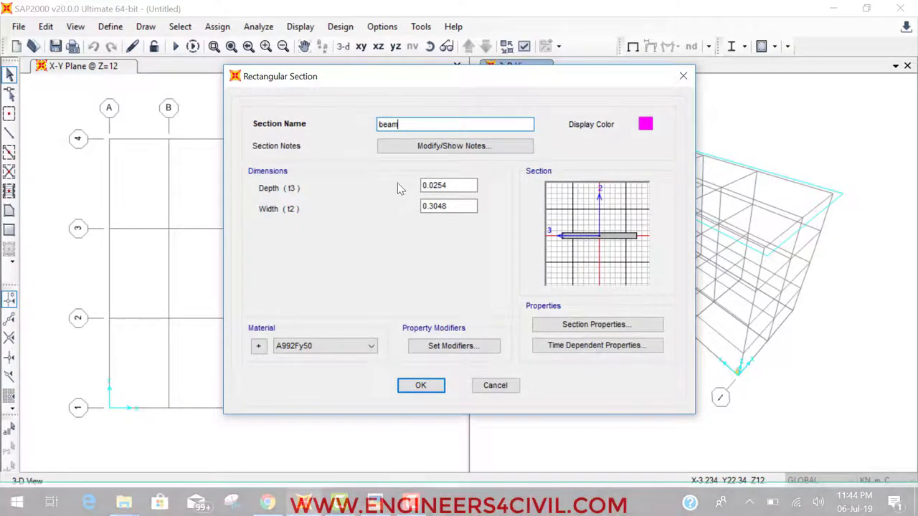
drag(473, 187, 406, 188)
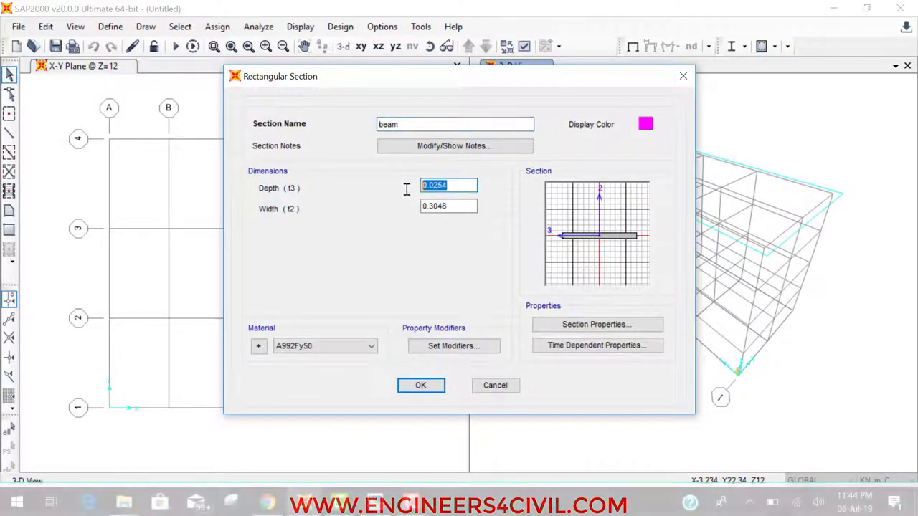
text(400)
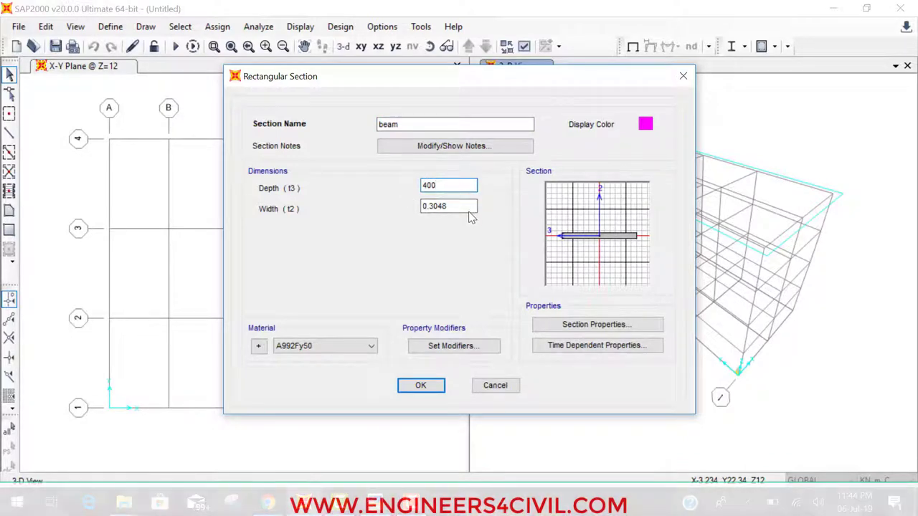
key(Tab)
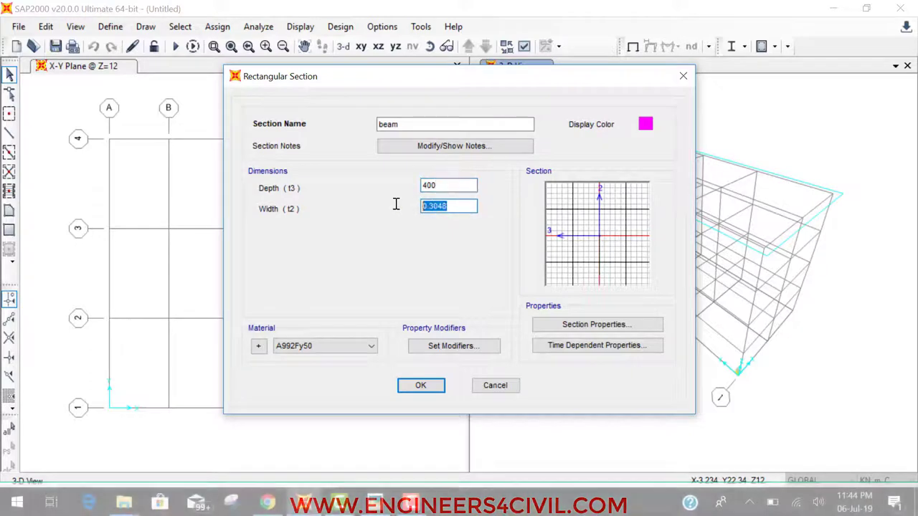
text(20)
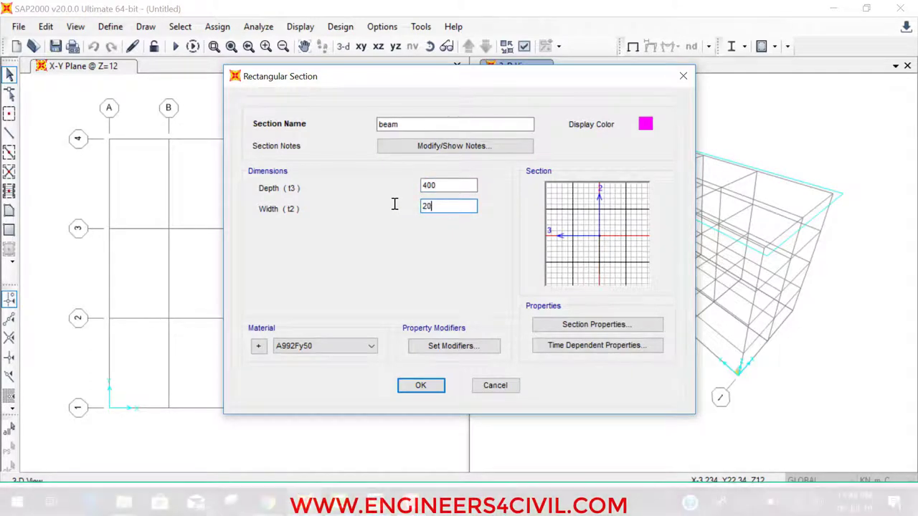
text(0)
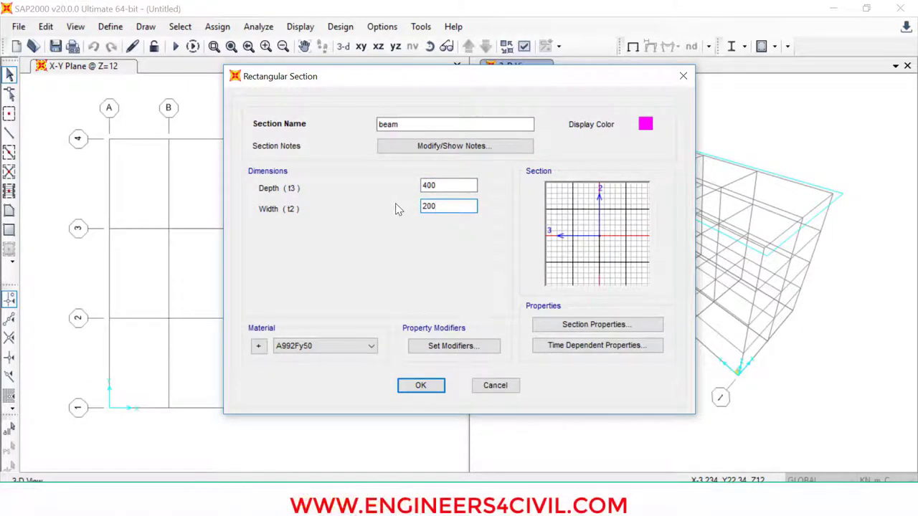
click(432, 388)
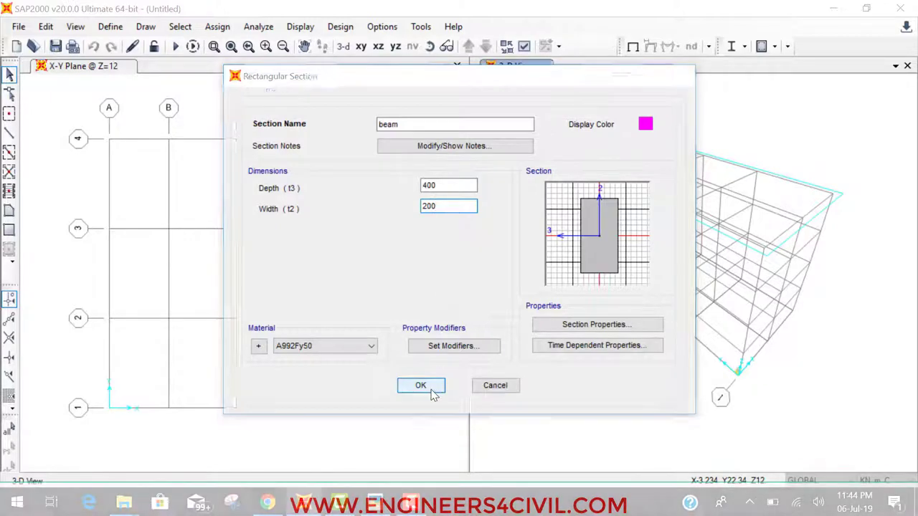
click(421, 315)
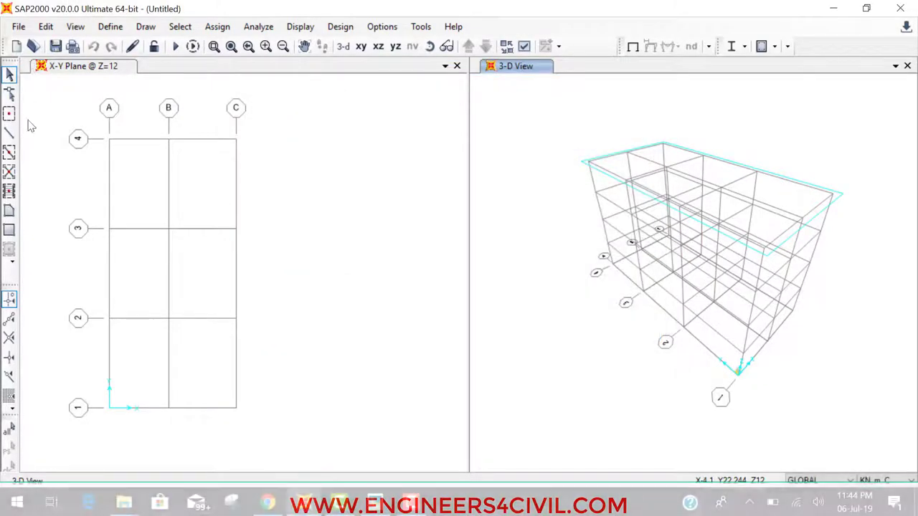
Set beam as the section for newly drawn frame members
click(9, 152)
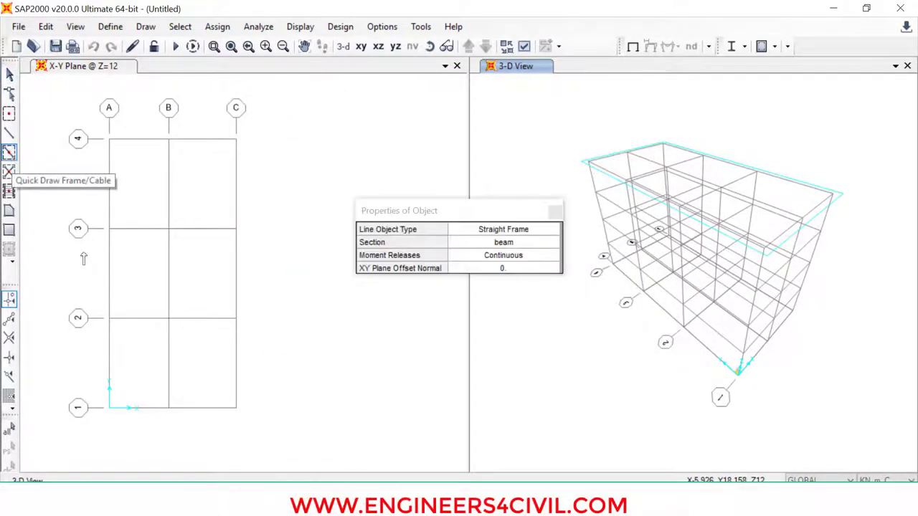
click(545, 246)
click(553, 243)
click(502, 254)
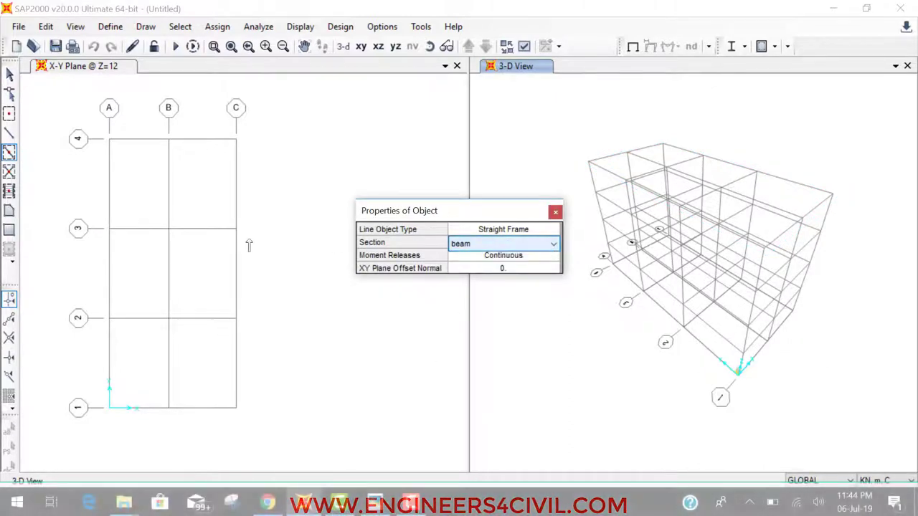
Draw the frame from A/4 through B/4 to C/4, then select joint A
click(133, 149)
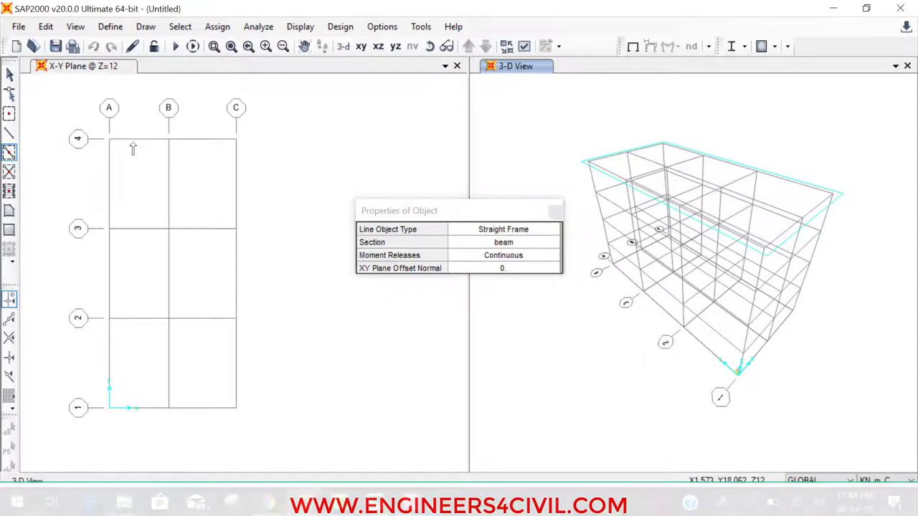
click(109, 139)
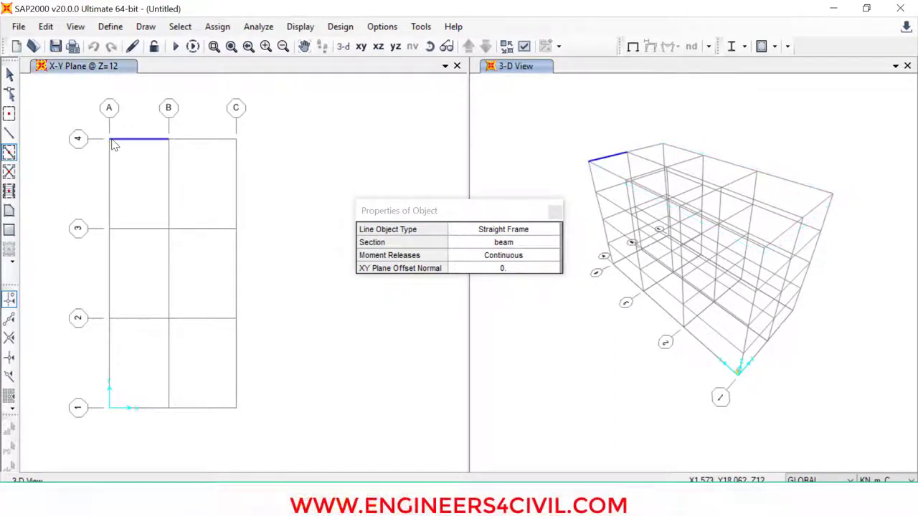
click(193, 144)
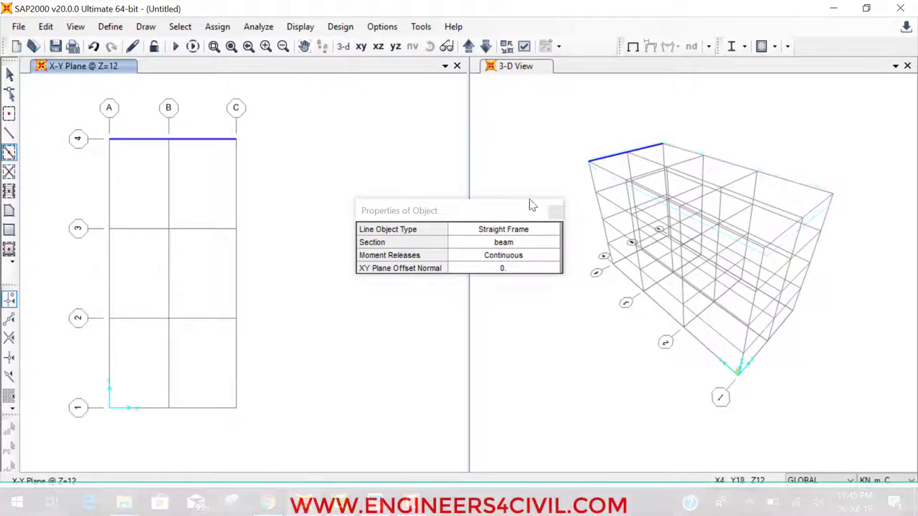
click(556, 211)
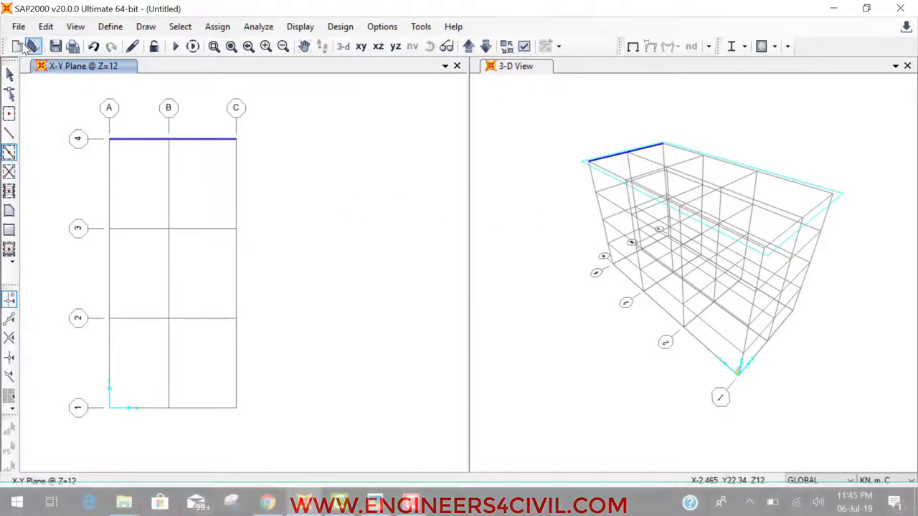
click(9, 74)
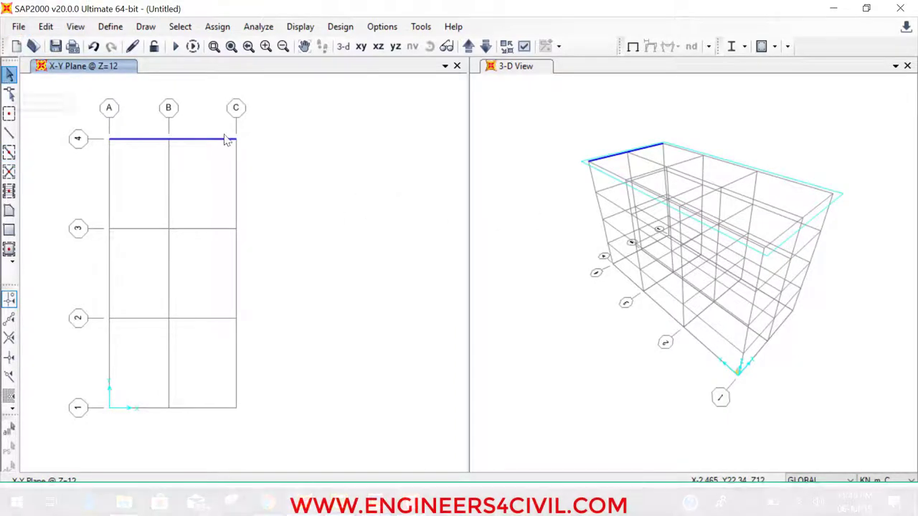
click(589, 162)
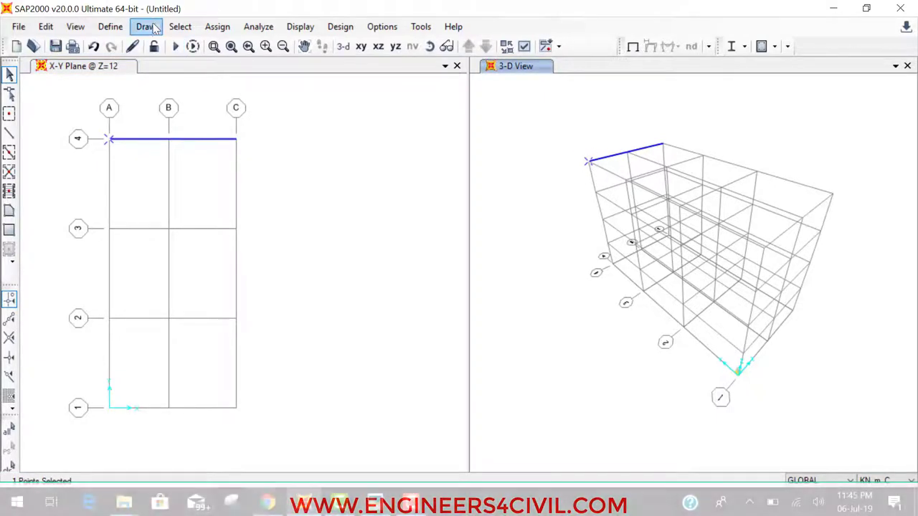
Assign a fully fixed restraint to joint A
click(111, 26)
mouse_move(218, 28)
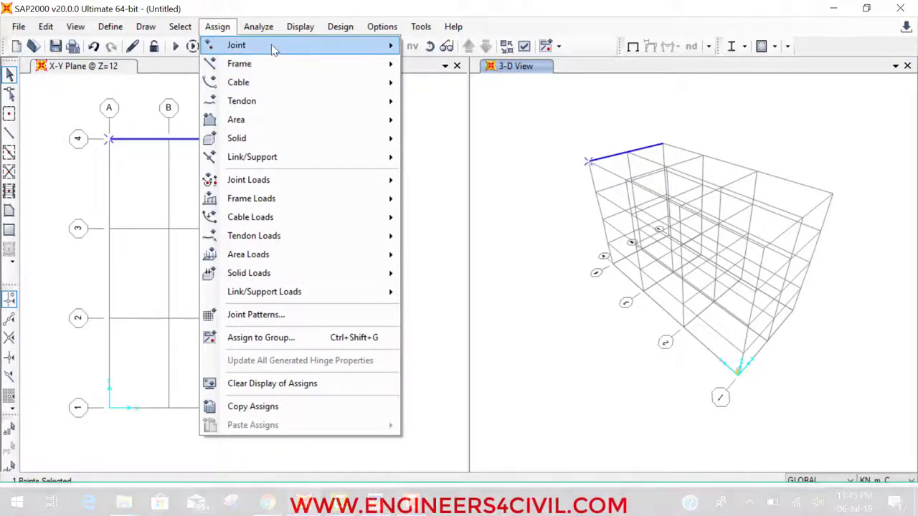
mouse_move(287, 46)
click(447, 46)
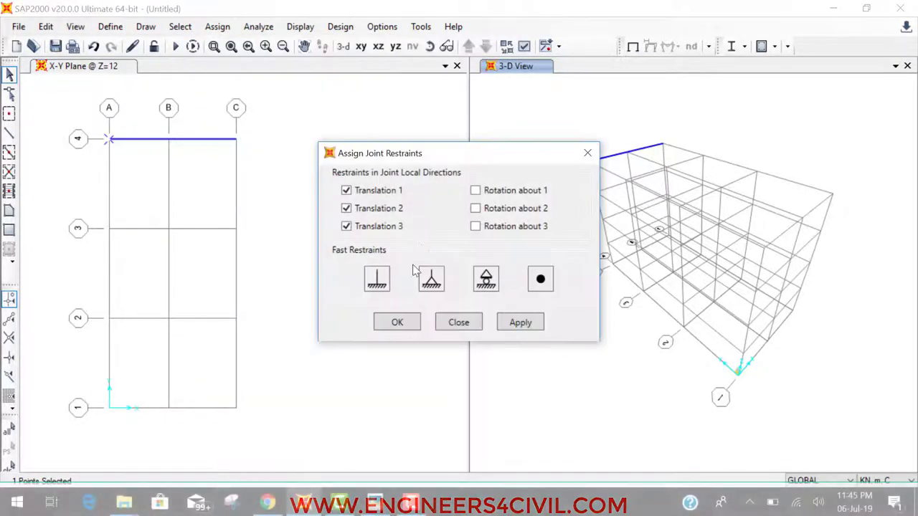
click(376, 279)
click(394, 323)
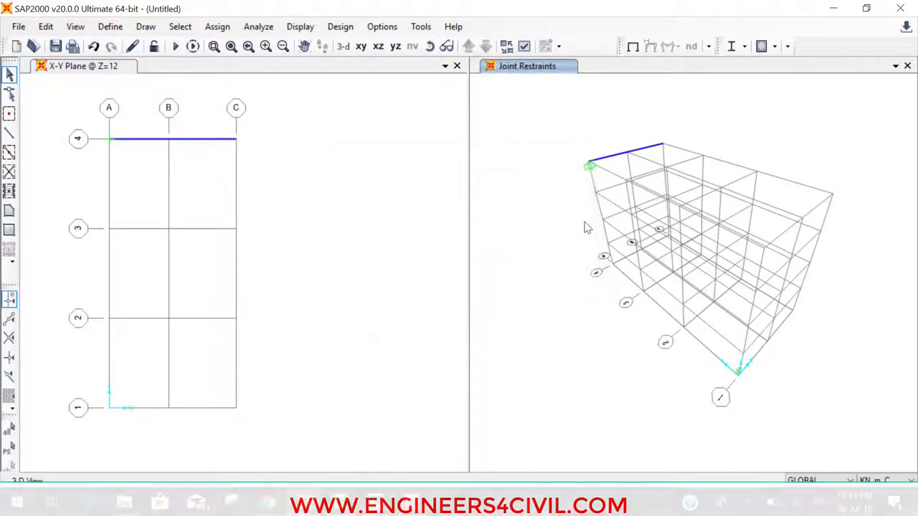
Give joint B a roller restraint holding only Translation 3
click(168, 138)
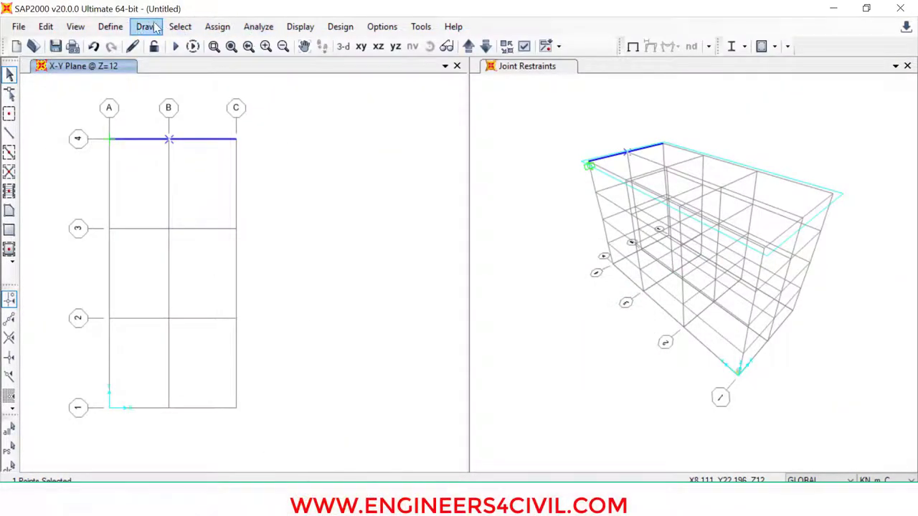
click(216, 27)
click(219, 28)
click(226, 29)
click(218, 26)
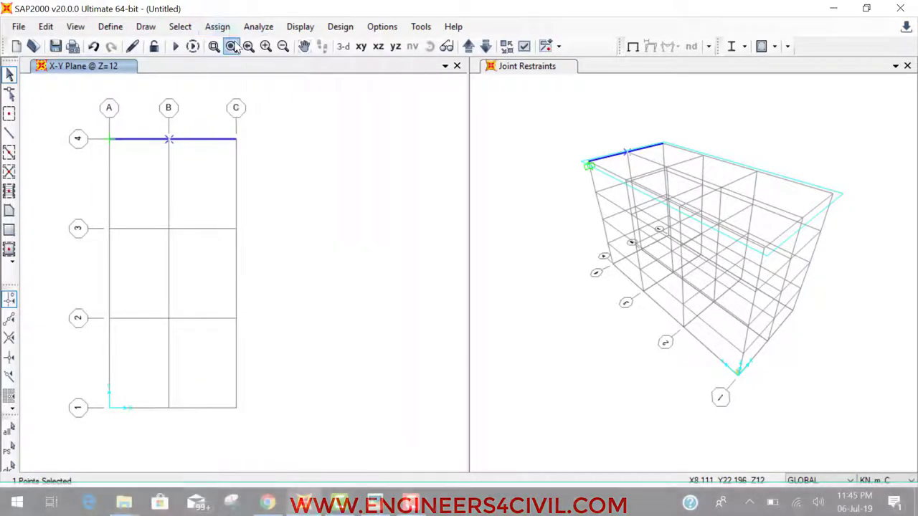
click(217, 27)
mouse_move(237, 44)
click(452, 47)
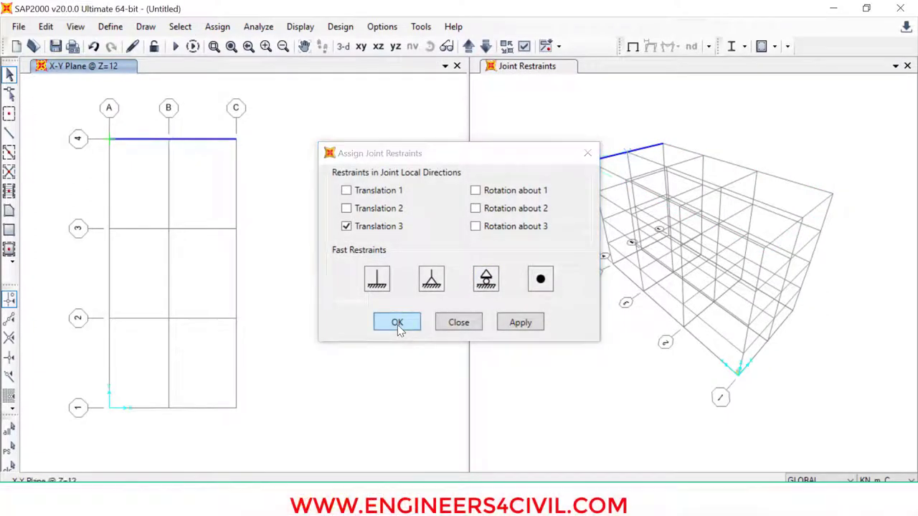
click(398, 322)
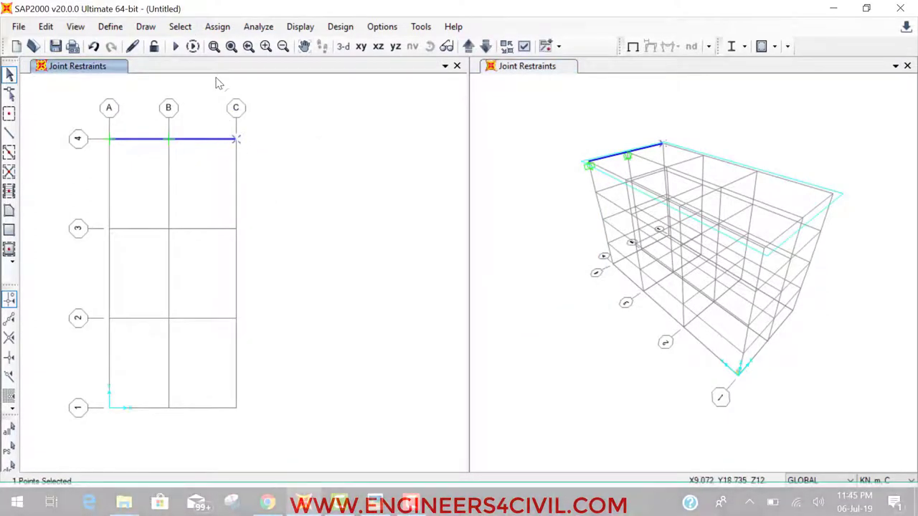
Assign a pinned restraint at C and show the beam in the X-Z elevation
click(217, 26)
mouse_move(230, 48)
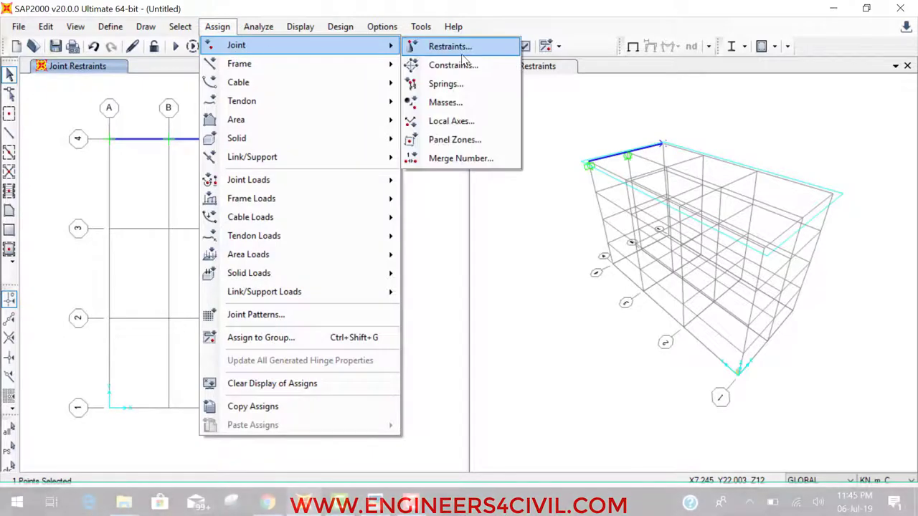
click(452, 47)
click(431, 278)
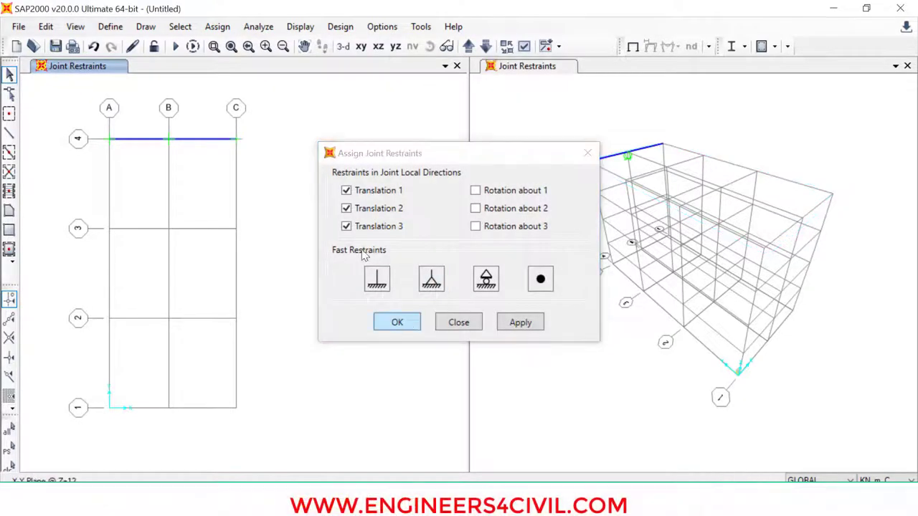
click(398, 323)
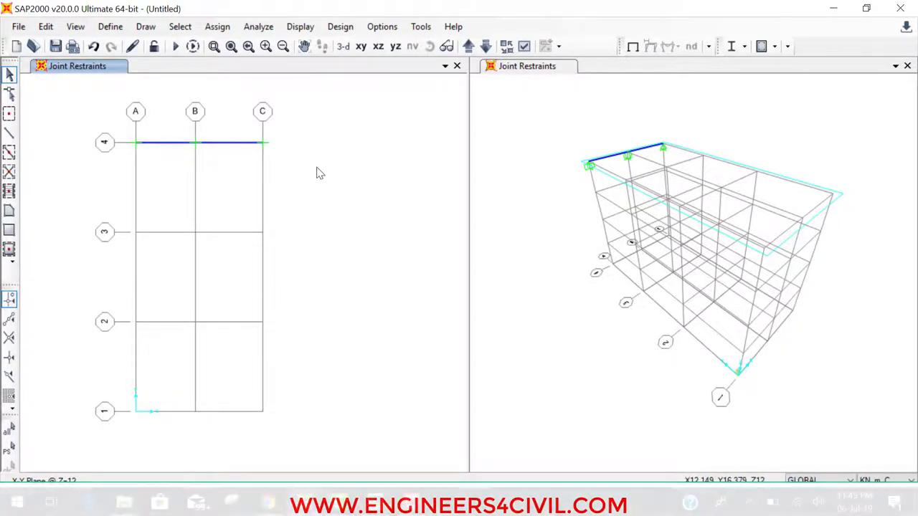
click(378, 46)
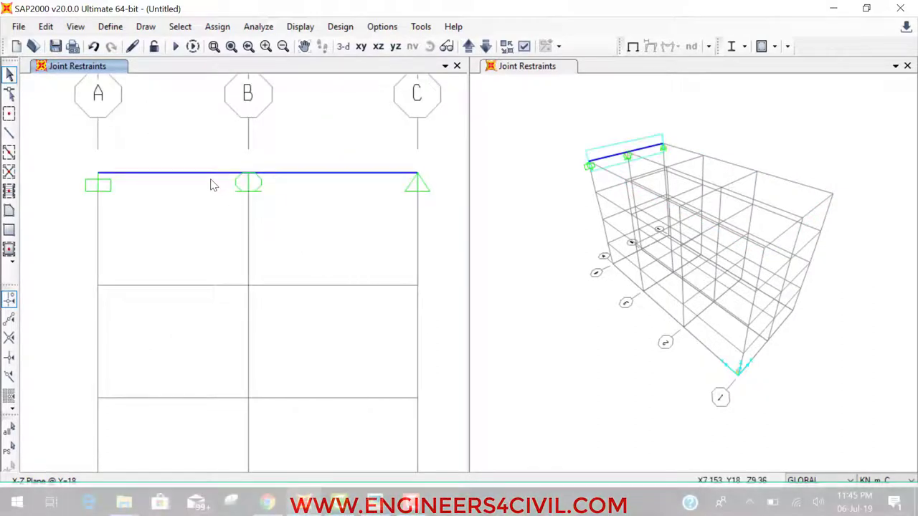
Assign a 6 kN/m uniform DEAD gravity load to span A–B
click(188, 173)
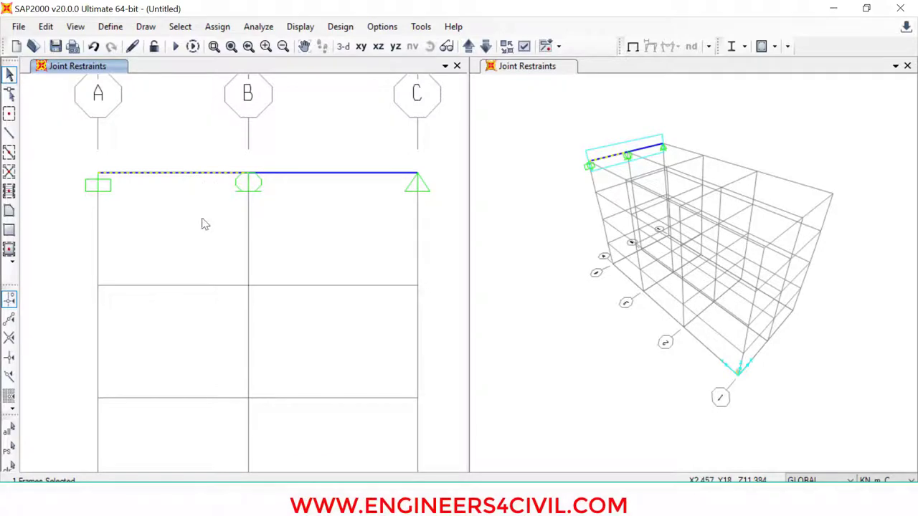
key(alt+Tab)
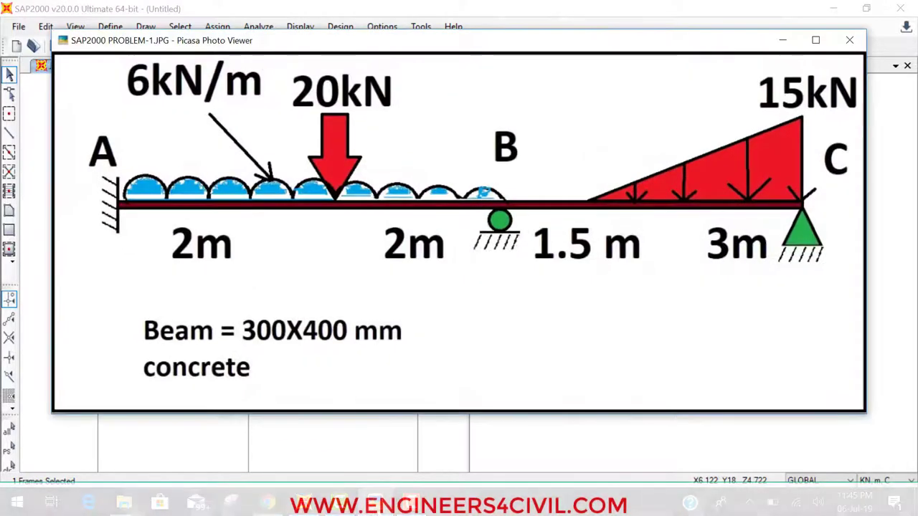
key(alt+Tab)
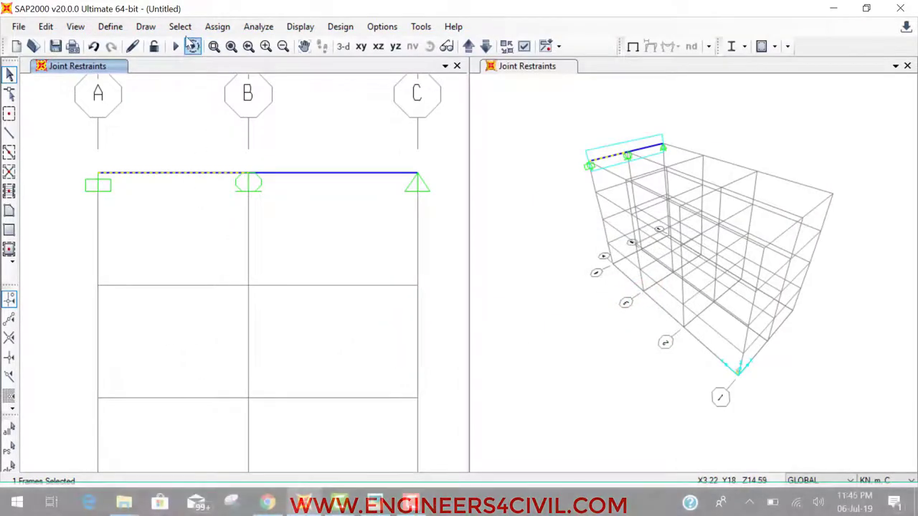
click(217, 26)
mouse_move(317, 204)
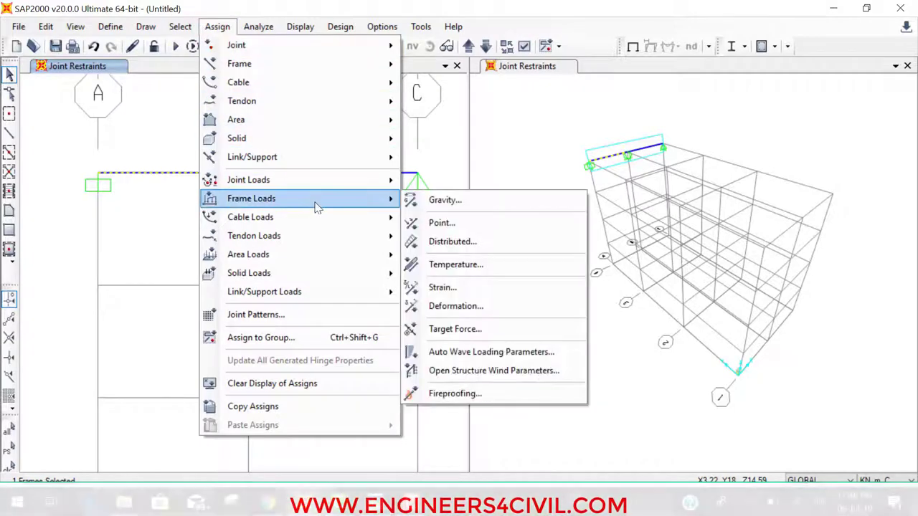
click(480, 242)
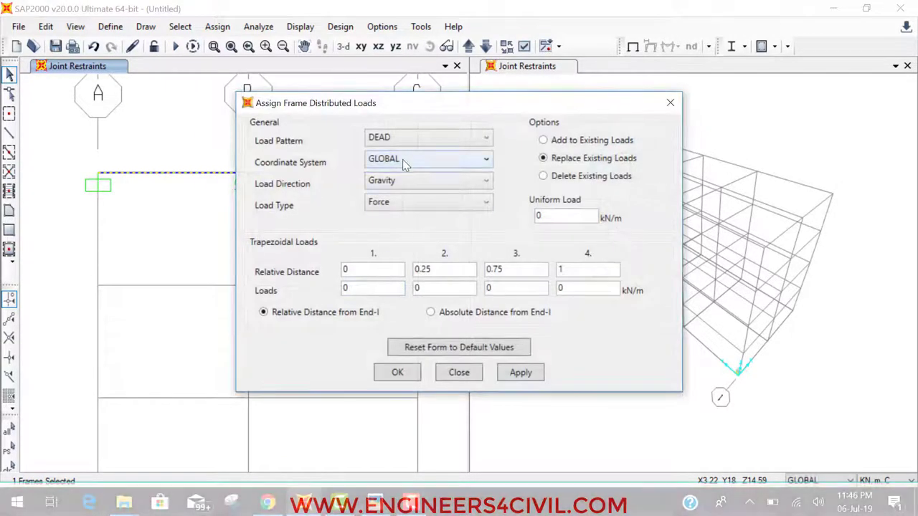
double_click(543, 216)
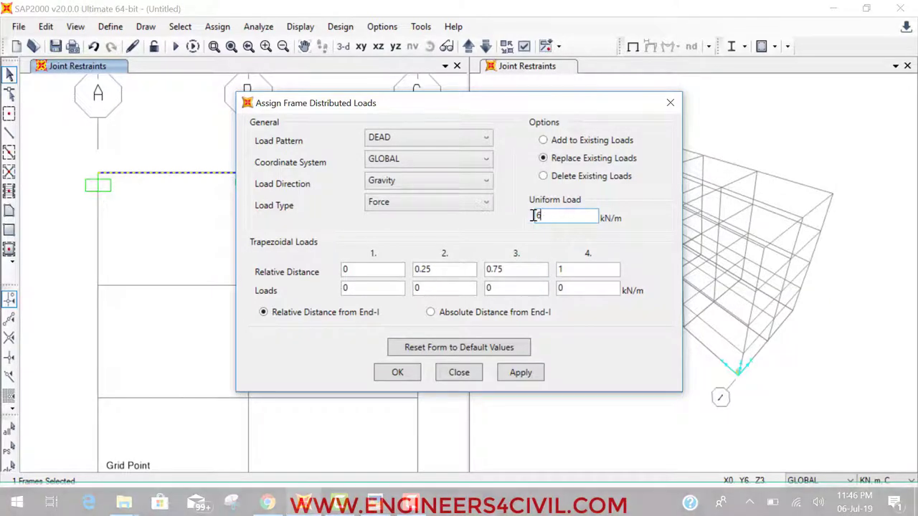
click(397, 372)
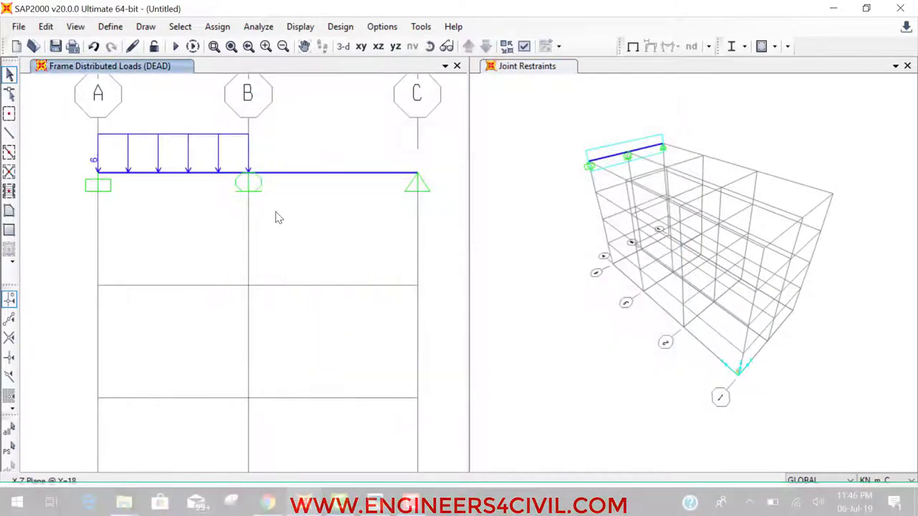
Reselect span A–B for another frame load, checking it against the problem sketch
click(194, 174)
key(alt+Tab)
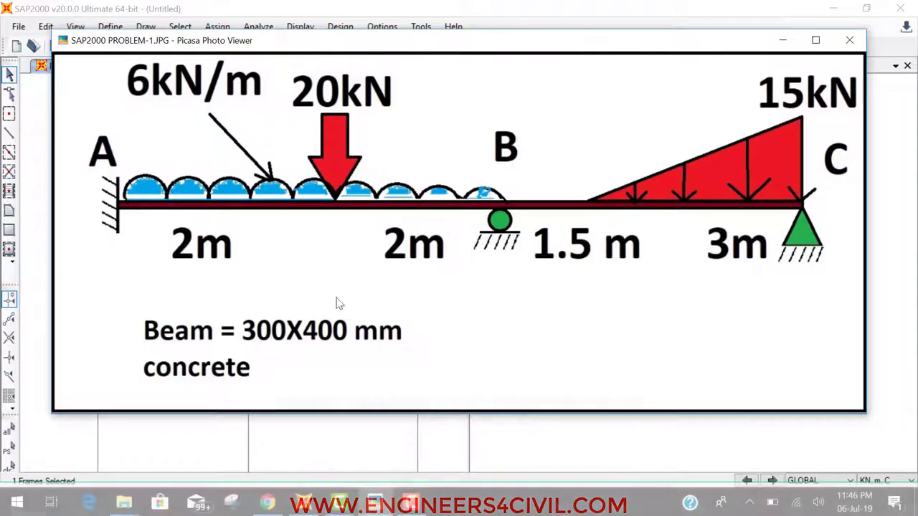
key(alt+Tab)
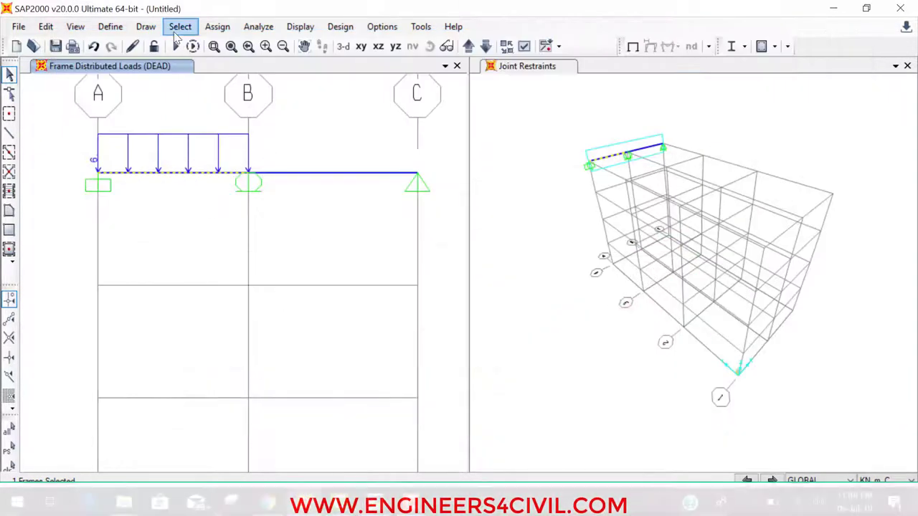
click(209, 30)
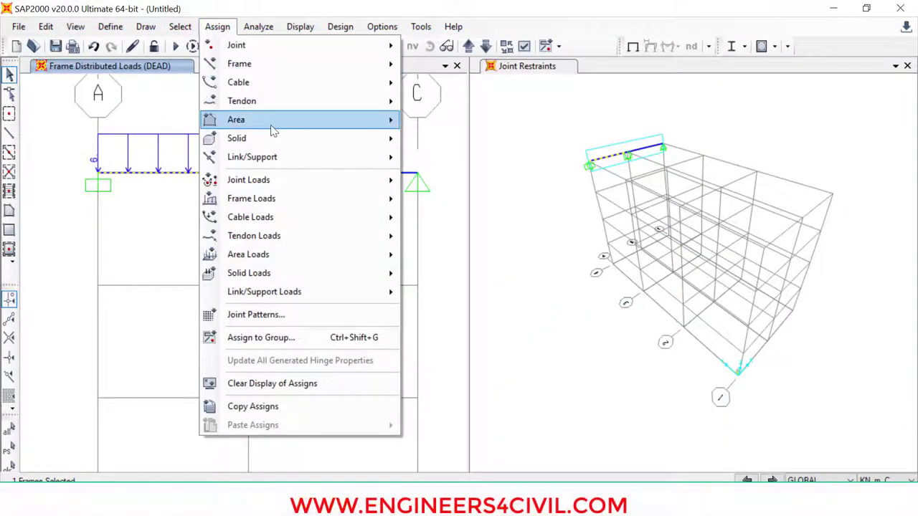
Place a 20 kN DEAD point load on span A–B at 2 m absolute distance from A
mouse_move(289, 68)
mouse_move(304, 206)
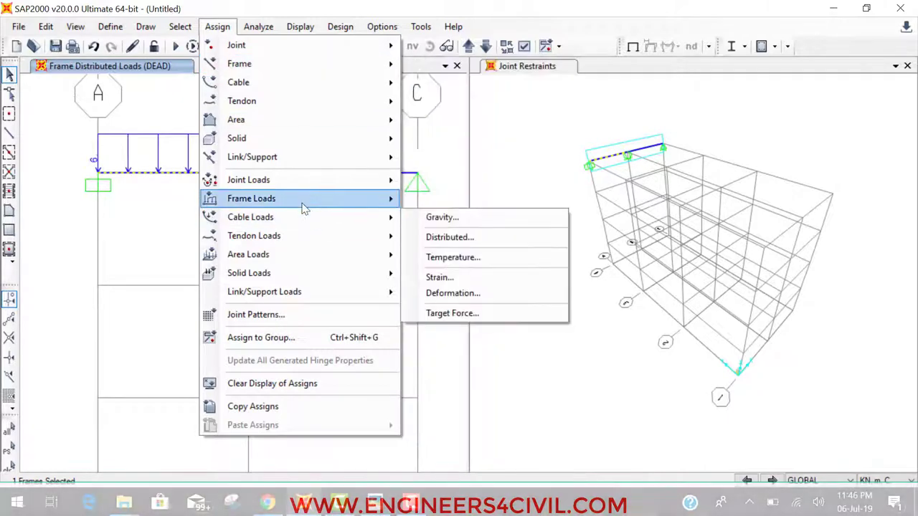
click(453, 228)
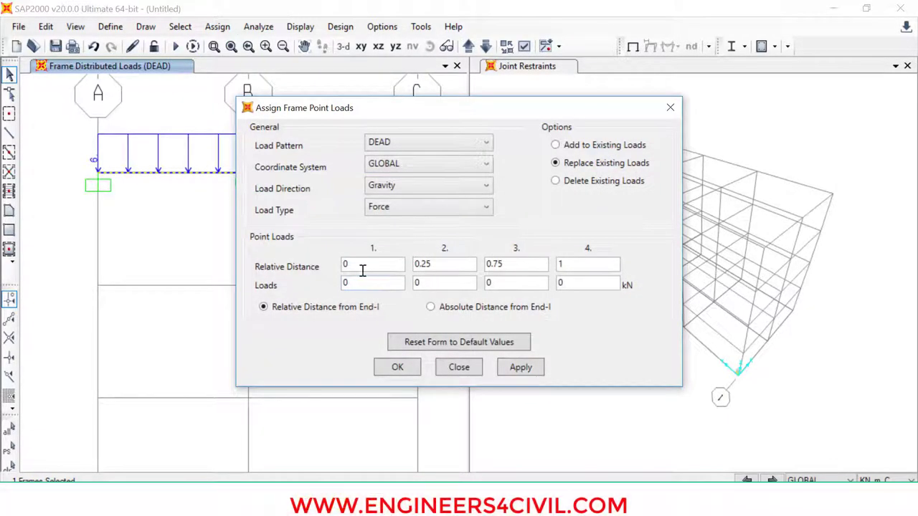
click(346, 285)
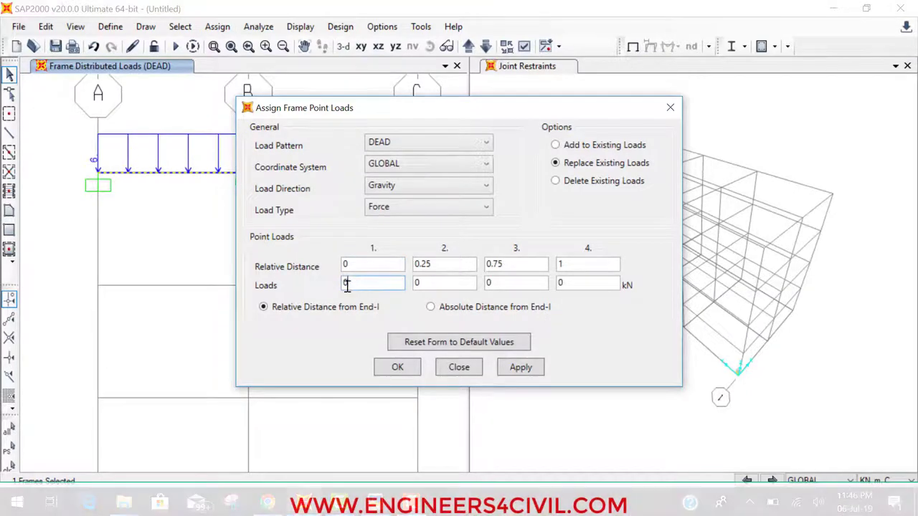
drag(346, 285, 320, 290)
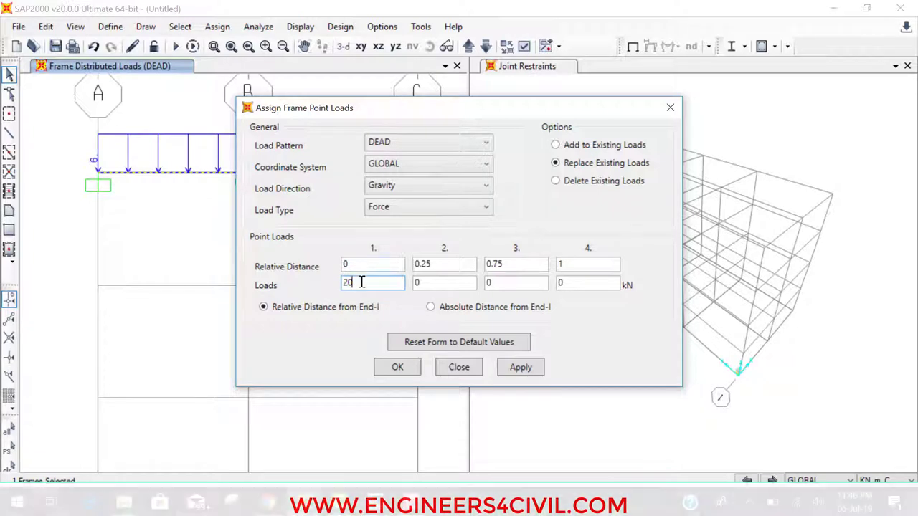
click(443, 307)
drag(365, 260, 337, 268)
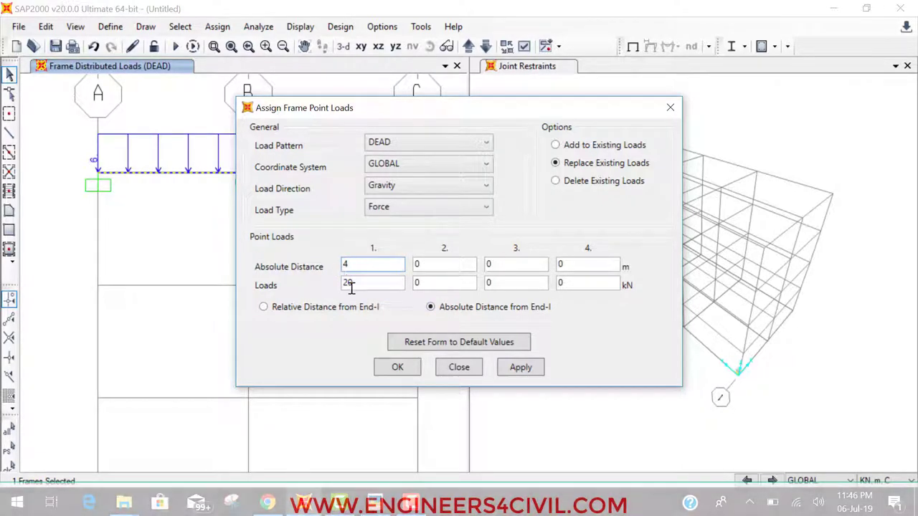
drag(364, 267, 319, 272)
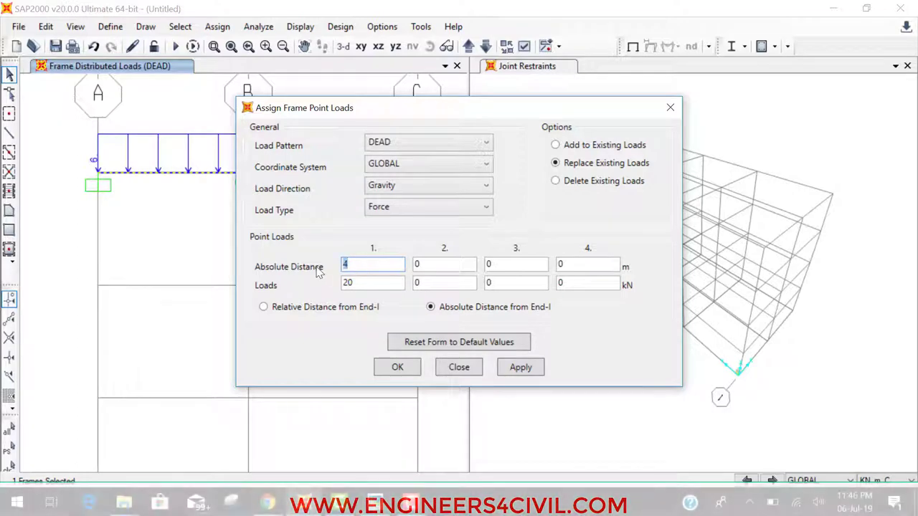
click(389, 367)
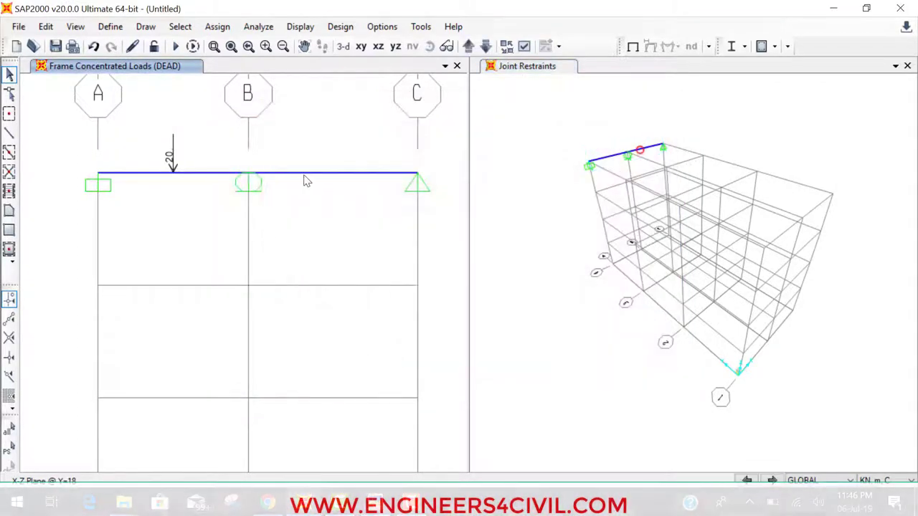
Open span B–C's distributed loads using absolute distances from End-I, checking the problem sketch
click(307, 174)
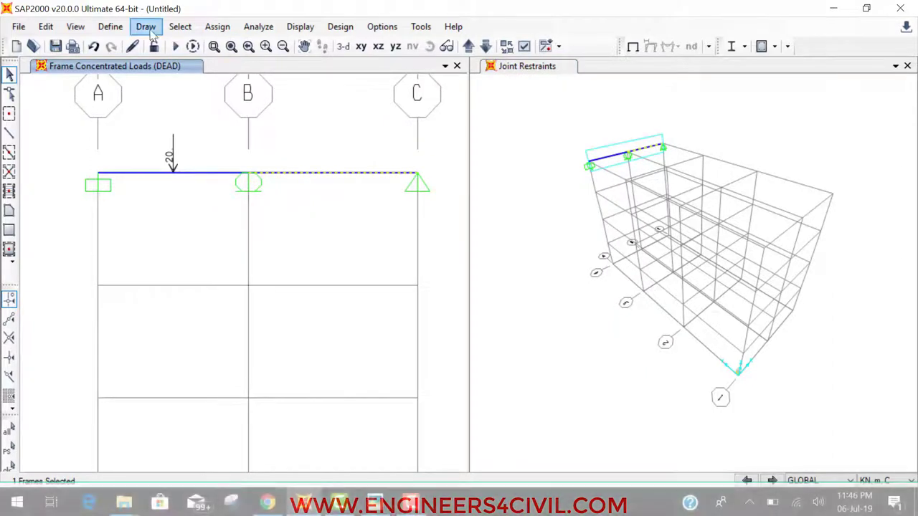
click(217, 27)
mouse_move(293, 207)
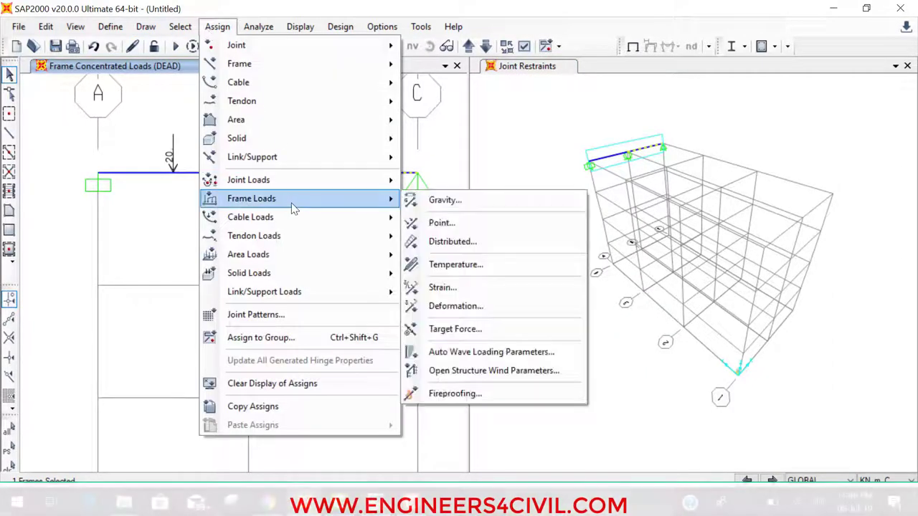
click(464, 241)
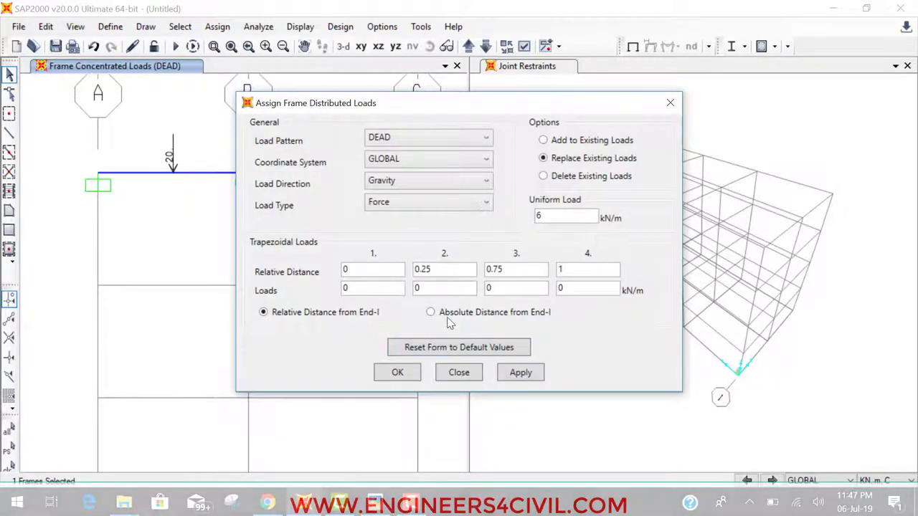
click(432, 313)
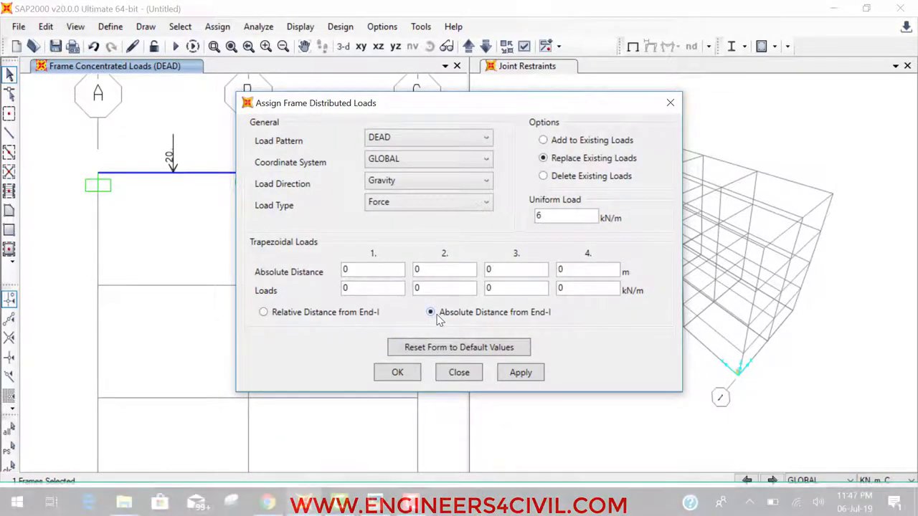
key(alt+Tab)
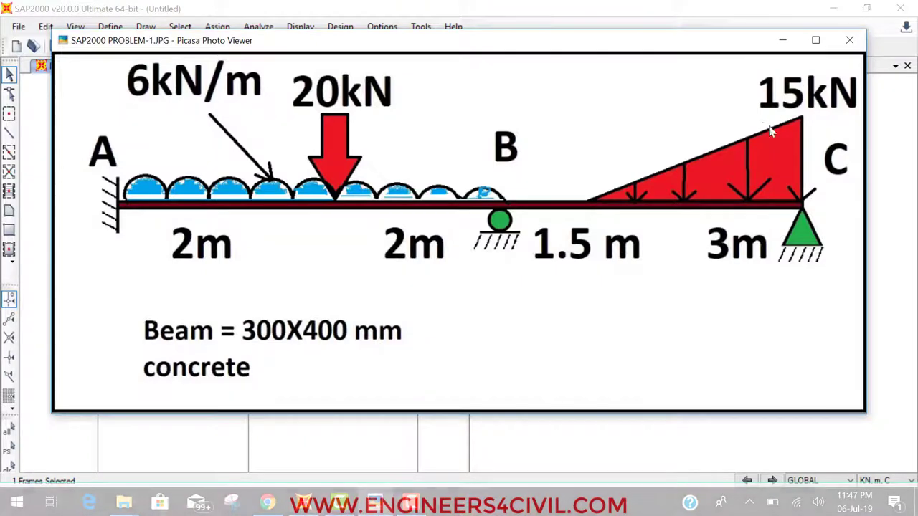
mouse_move(459, 387)
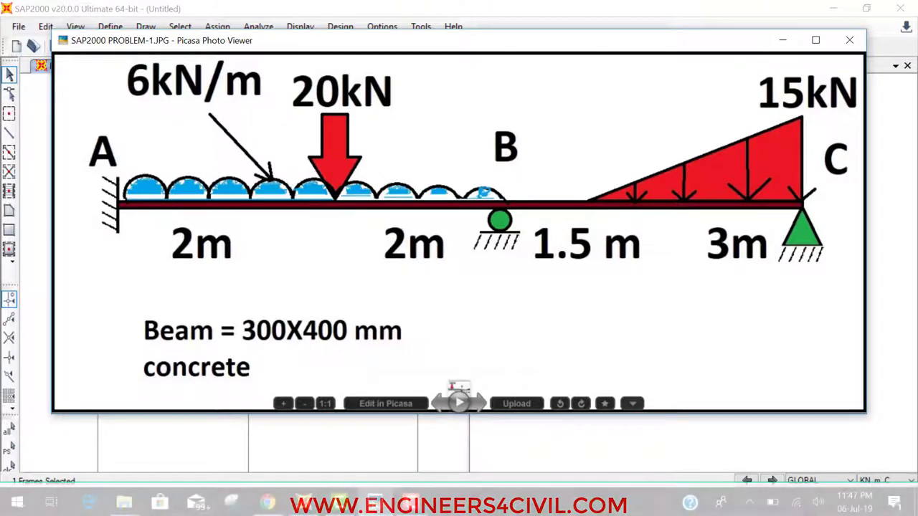
click(310, 504)
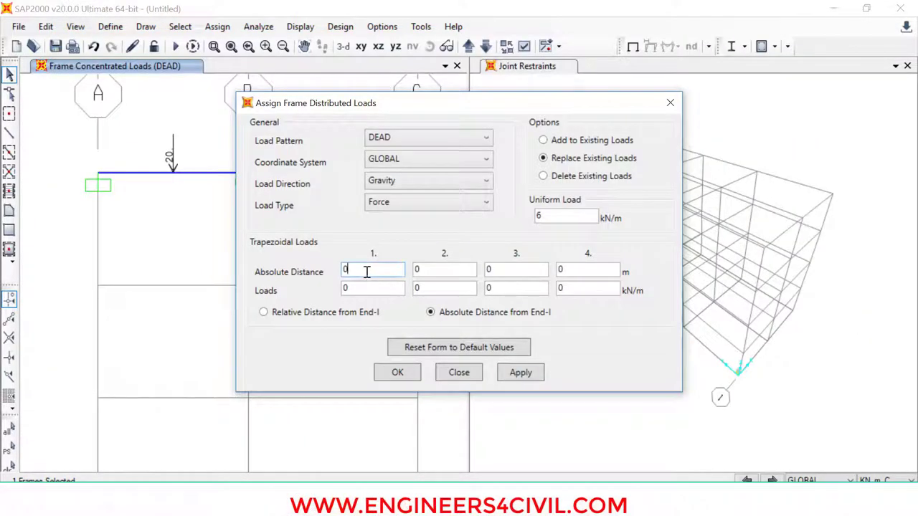
Add a trapezoidal load on span B–C rising 0 to 16 kN/m between 1.5 m and 4.5 m
drag(367, 272, 337, 276)
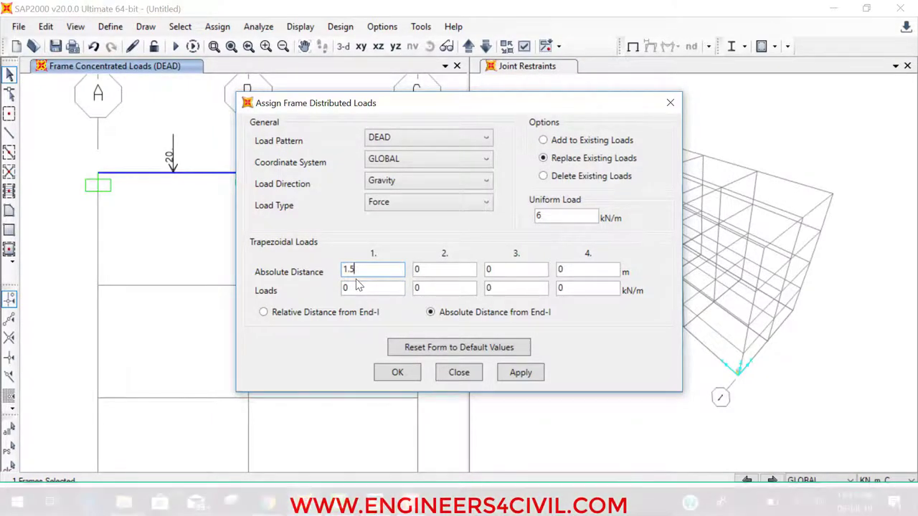
drag(425, 270, 407, 276)
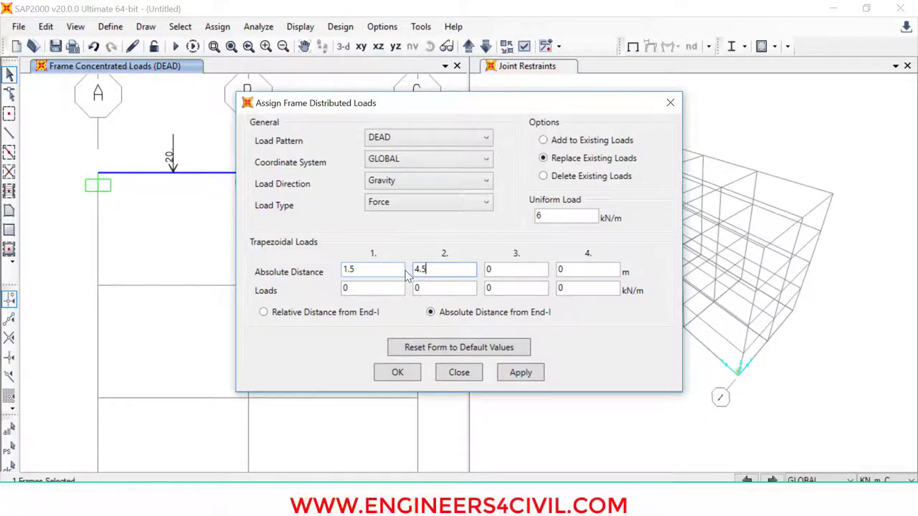
click(429, 288)
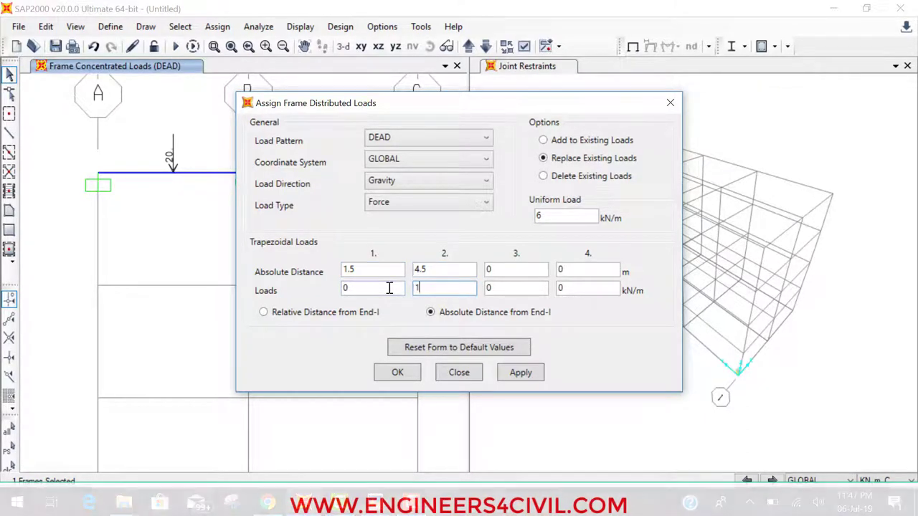
click(394, 372)
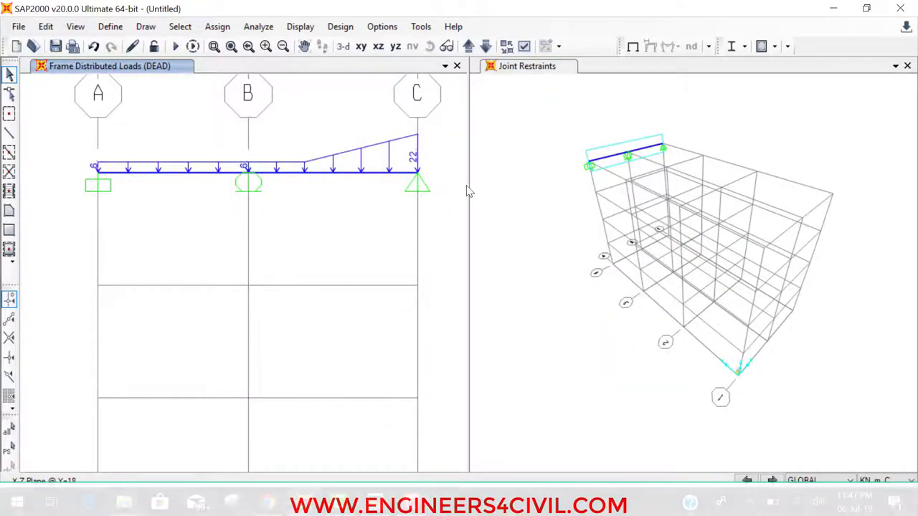
Reopen span B–C's distributed loads and check the 1.5 m start and 0 starting load
scroll(316, 183, down, 2)
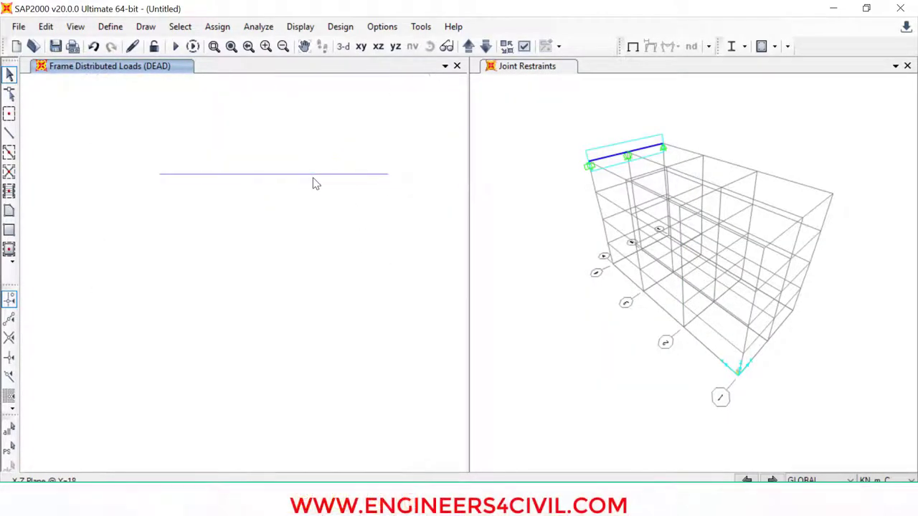
scroll(316, 185, up, 2)
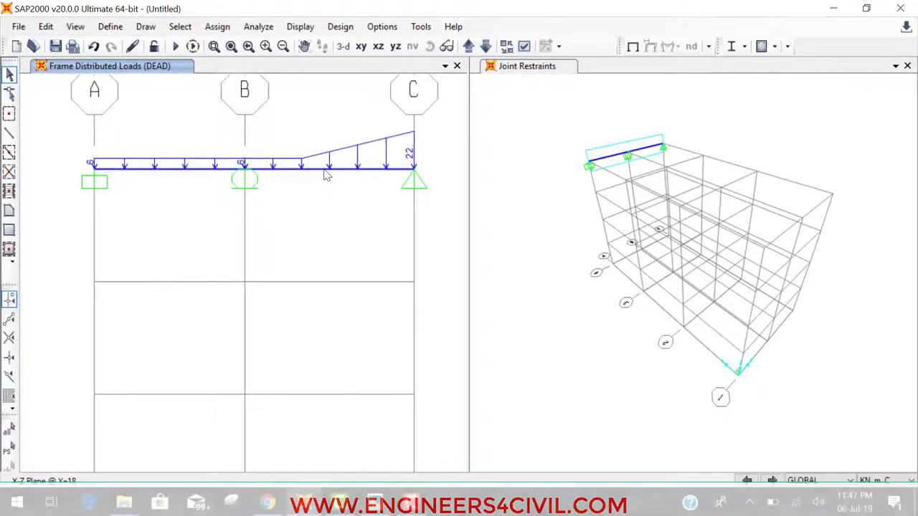
click(330, 169)
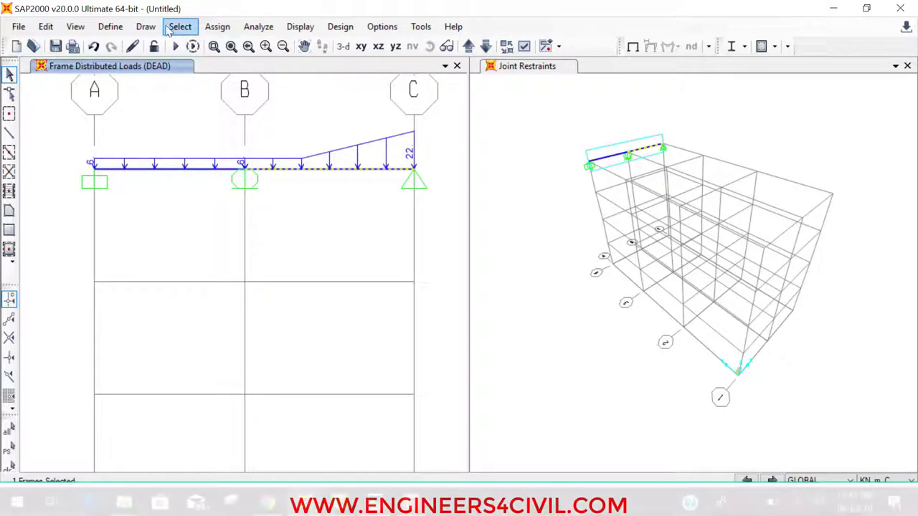
click(215, 27)
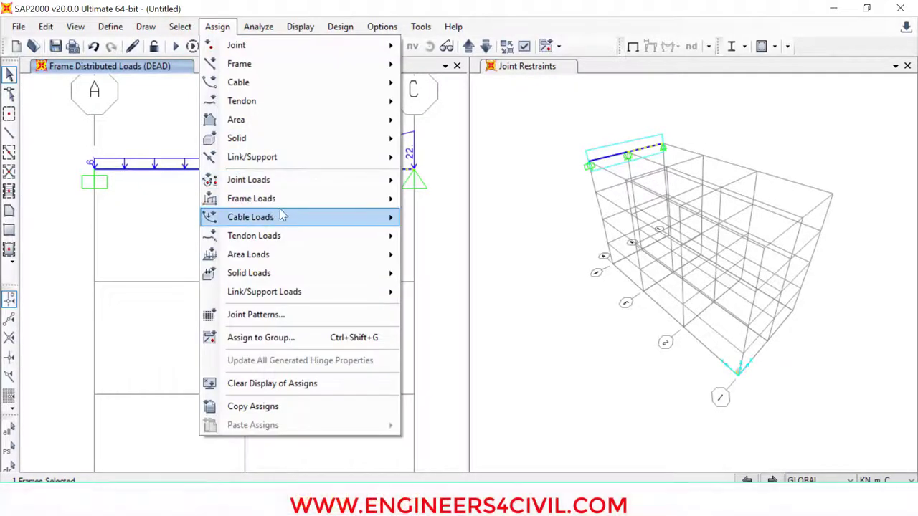
mouse_move(291, 198)
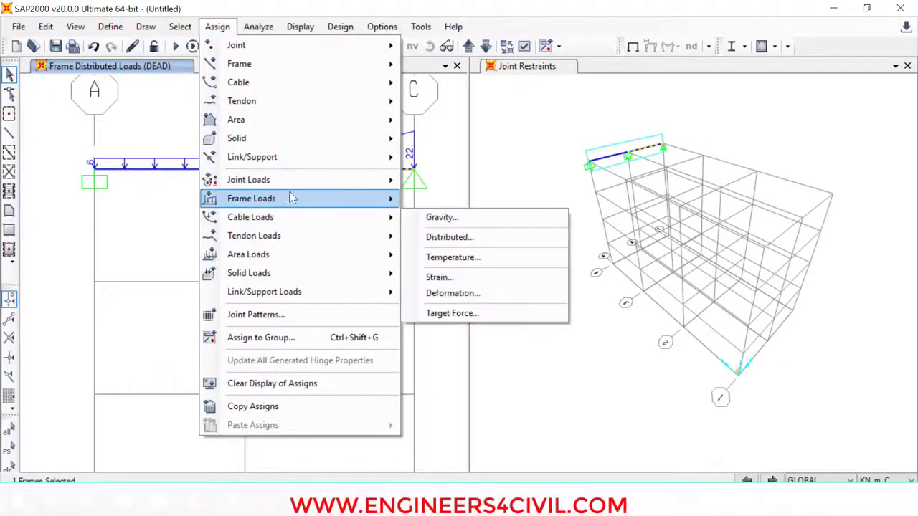
click(464, 244)
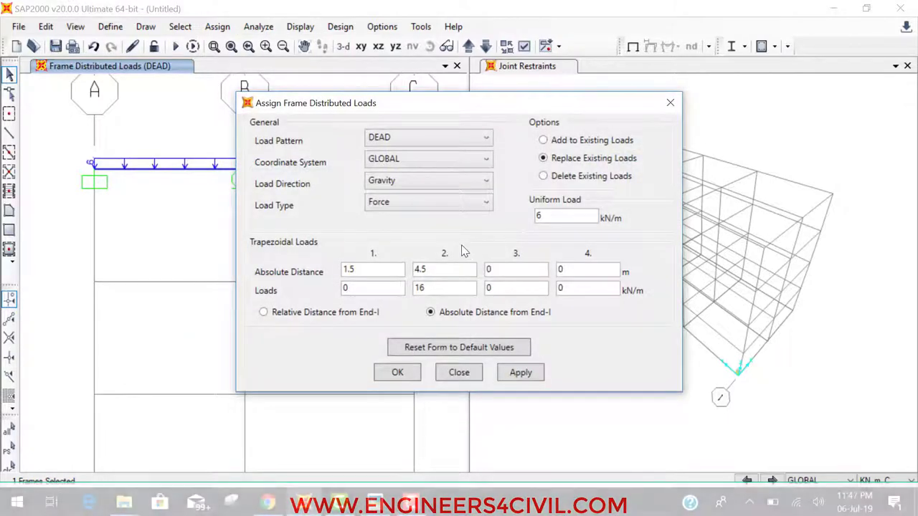
click(368, 271)
click(373, 287)
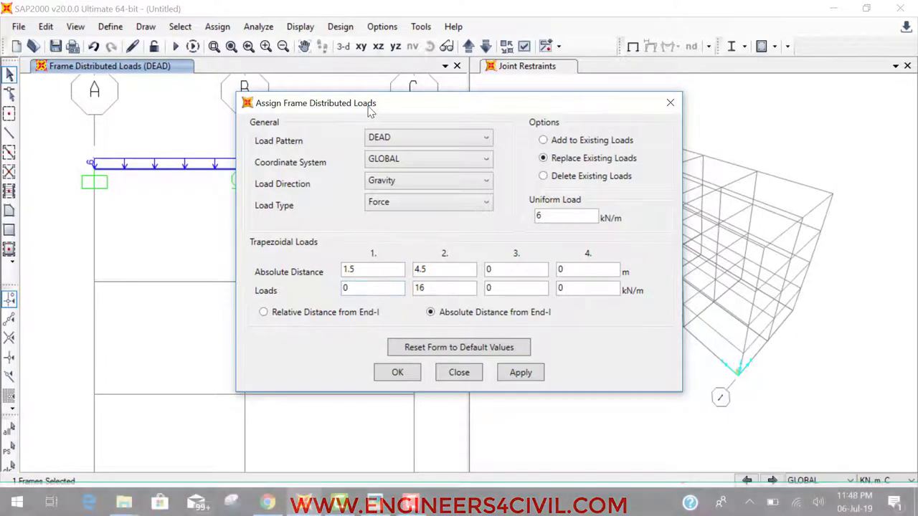
Change the peak load from 16 to 15 kN/m and clear the 6 kN/m uniform load
drag(371, 109, 579, 106)
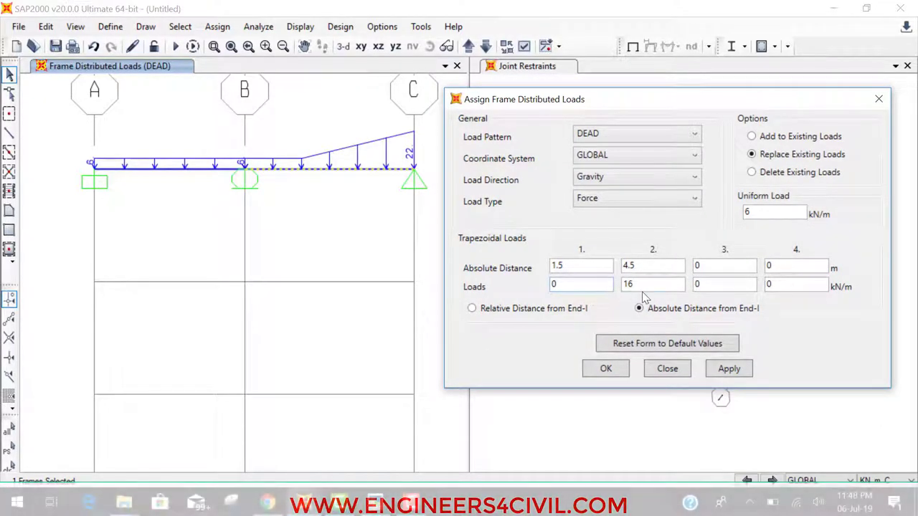
drag(643, 285, 614, 287)
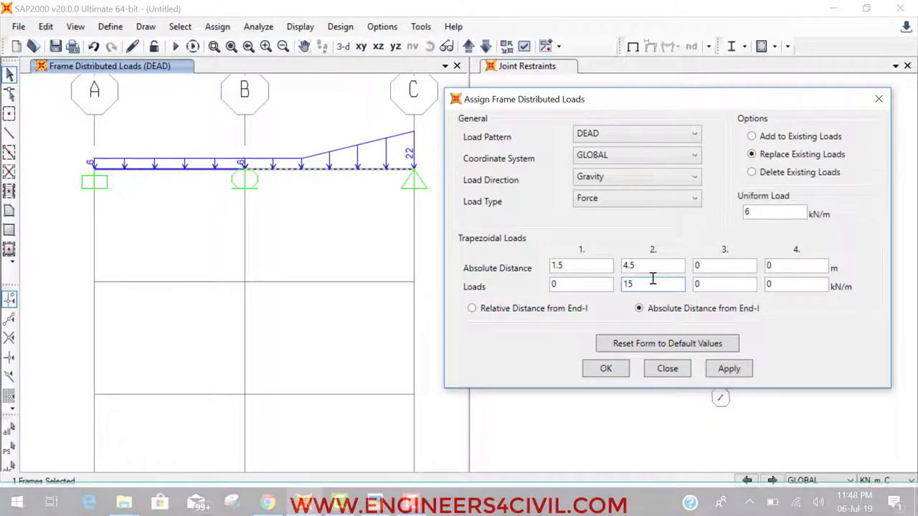
double_click(754, 212)
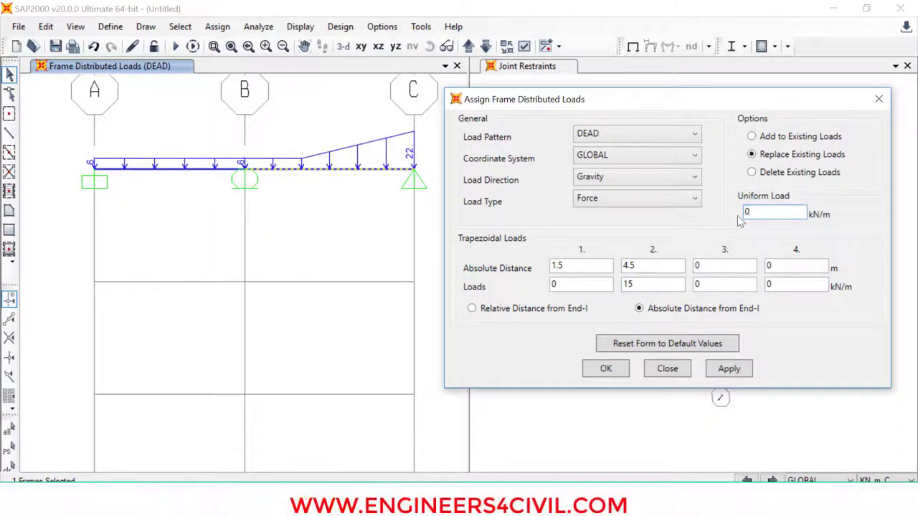
click(606, 369)
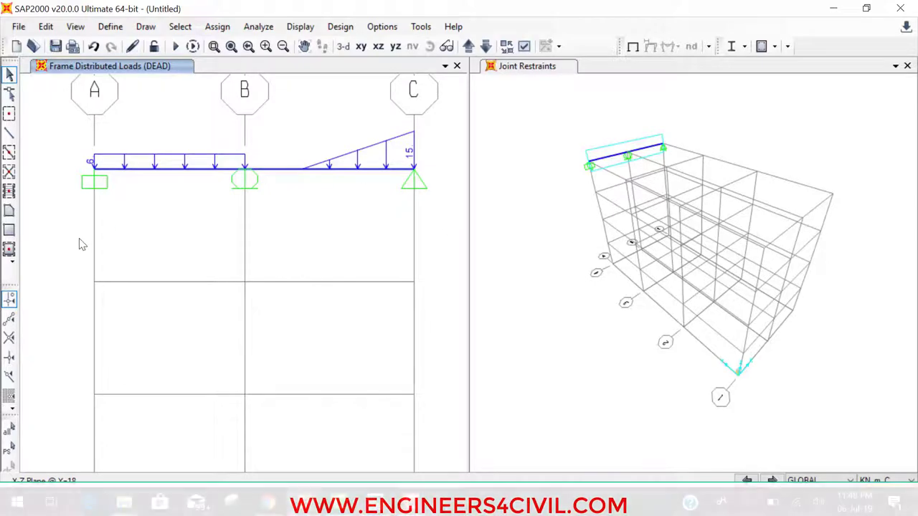
Run the analysis for the load cases and save the model as p1
click(175, 46)
click(643, 338)
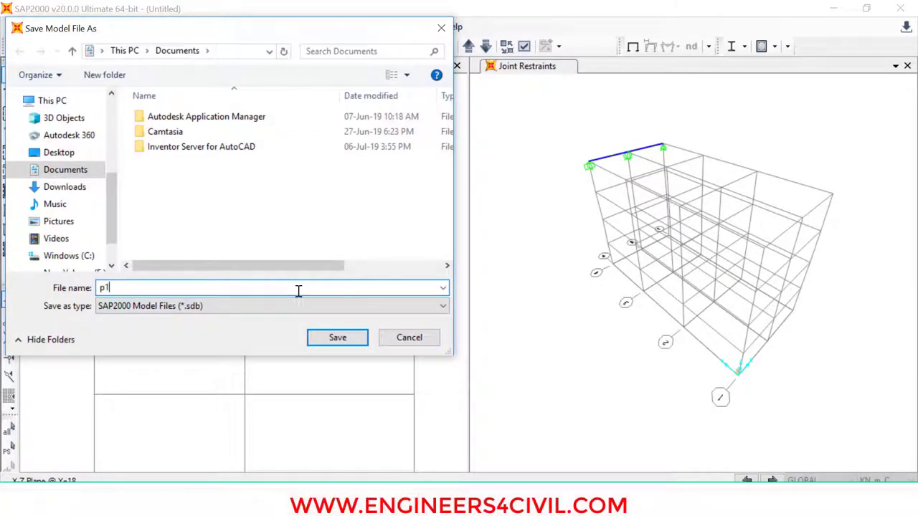
click(328, 342)
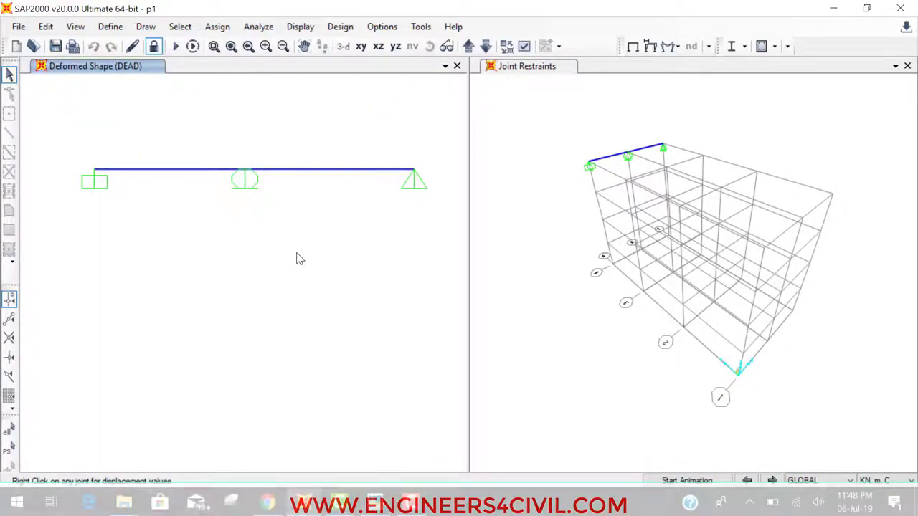
Plot the Moment 3-3 diagram for the beam frames
click(667, 49)
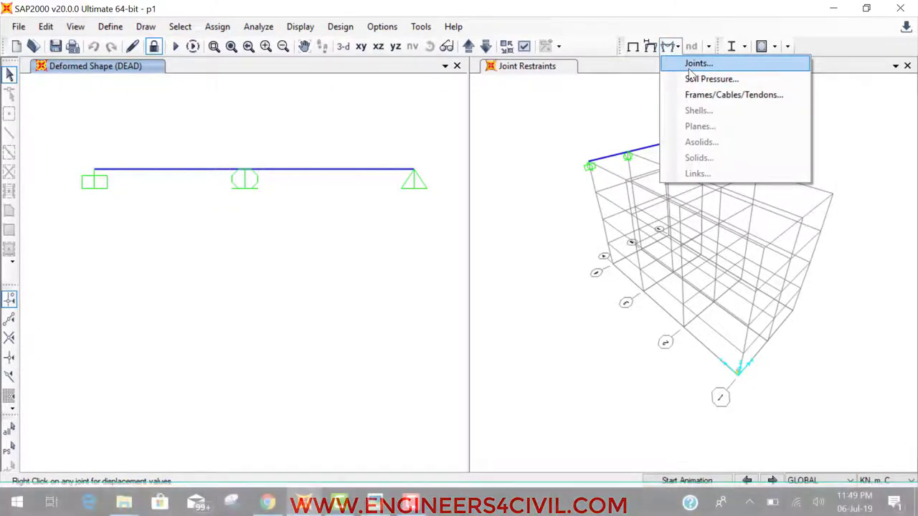
click(717, 95)
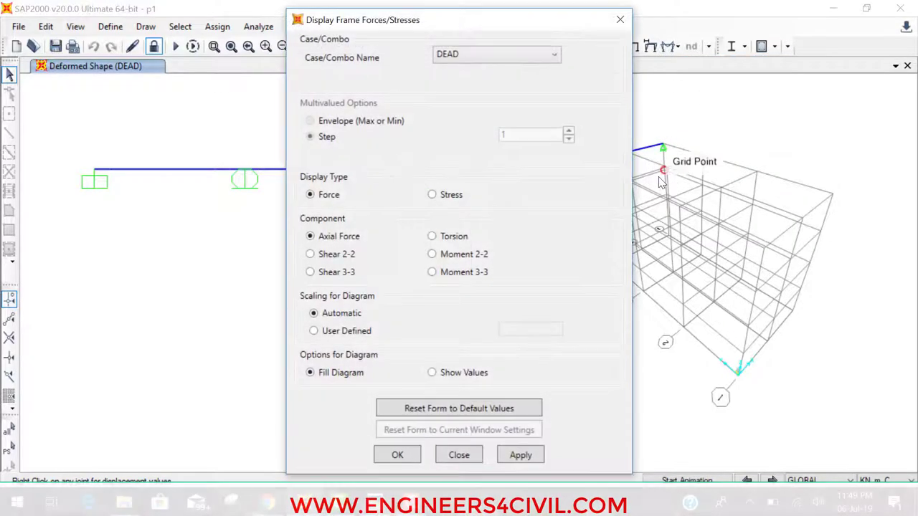
click(452, 273)
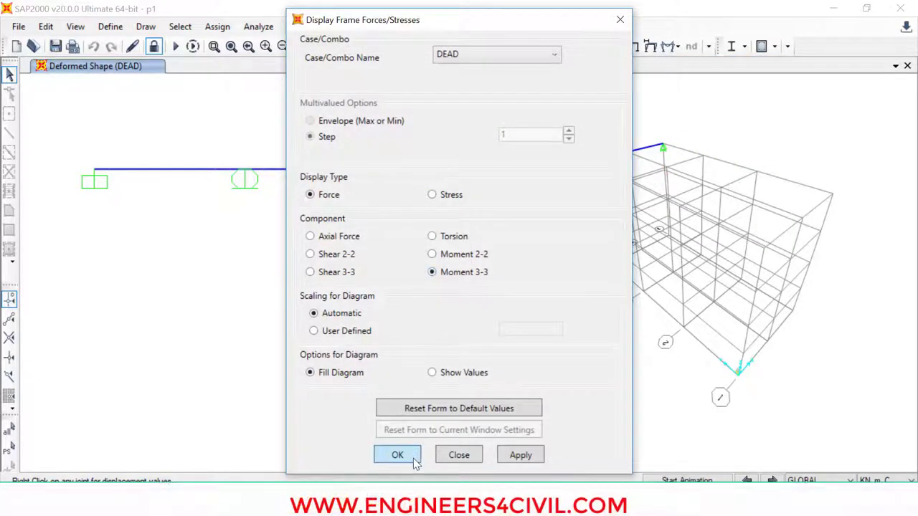
click(414, 460)
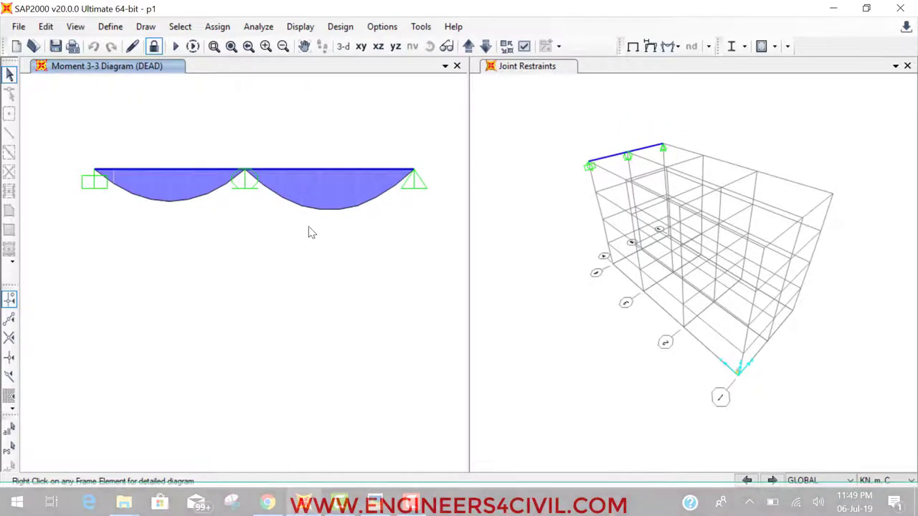
Replace it with the Shear 2-2 diagram for the beam frames
click(672, 51)
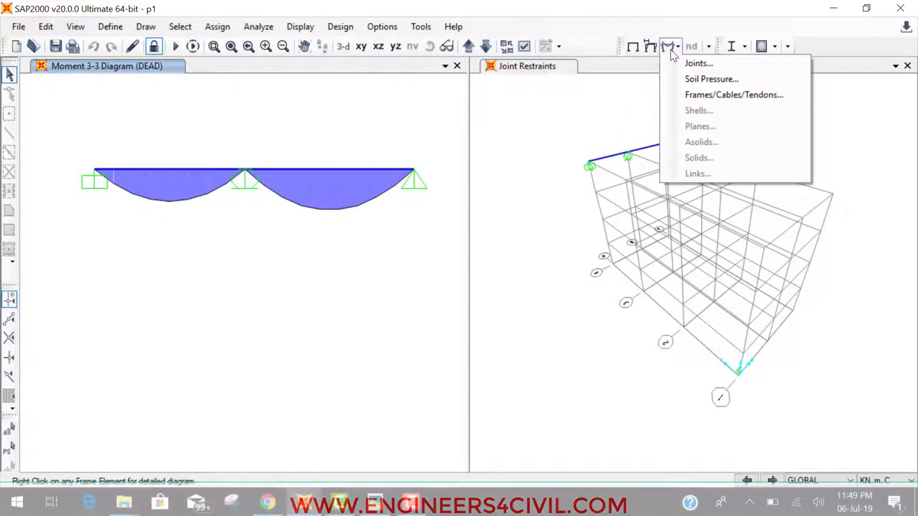
click(699, 95)
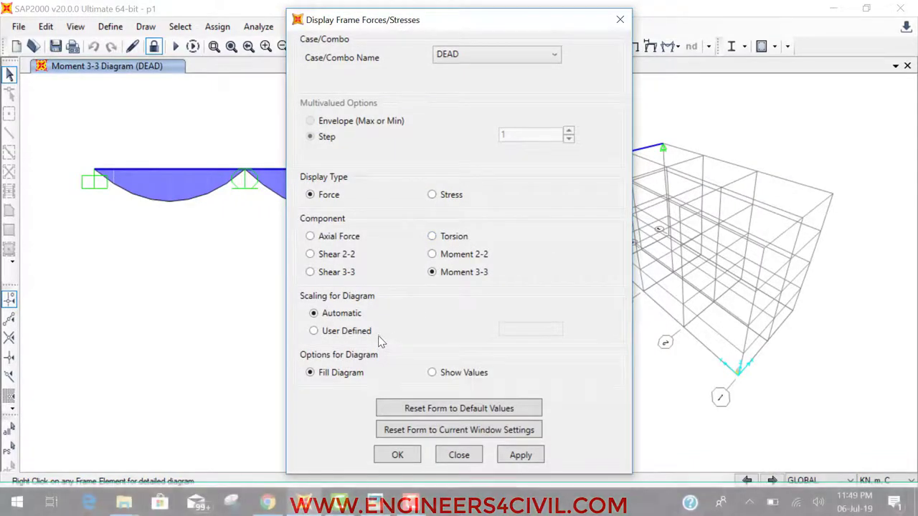
click(351, 252)
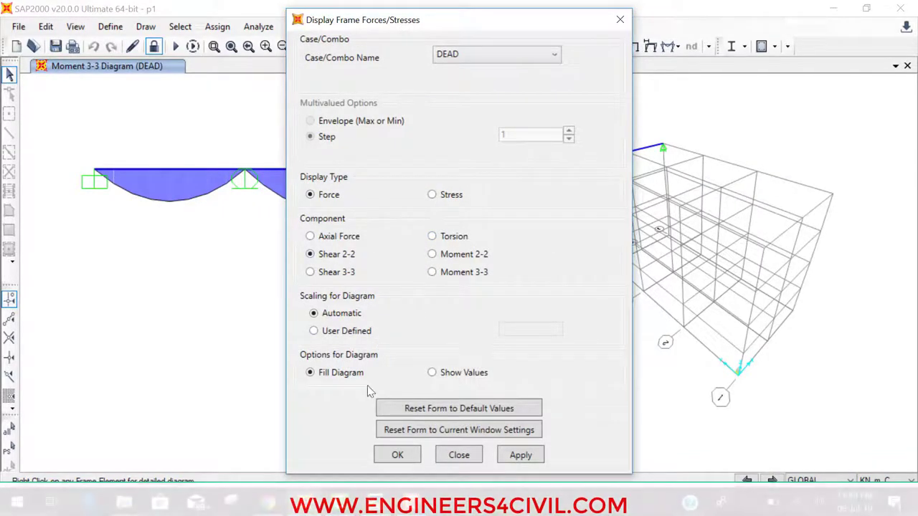
click(400, 454)
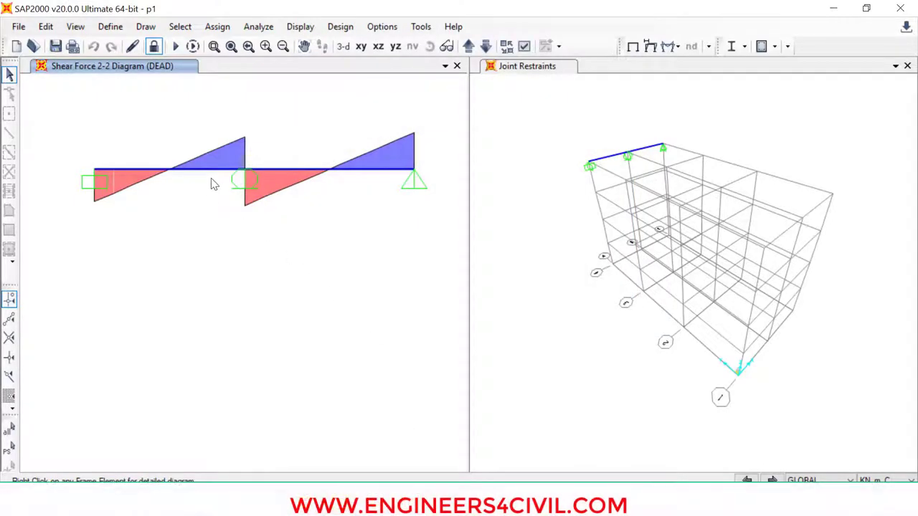
Inspect the first span's detailed load, shear, moment and deflection diagrams, then show the undeformed beam
right_click(213, 175)
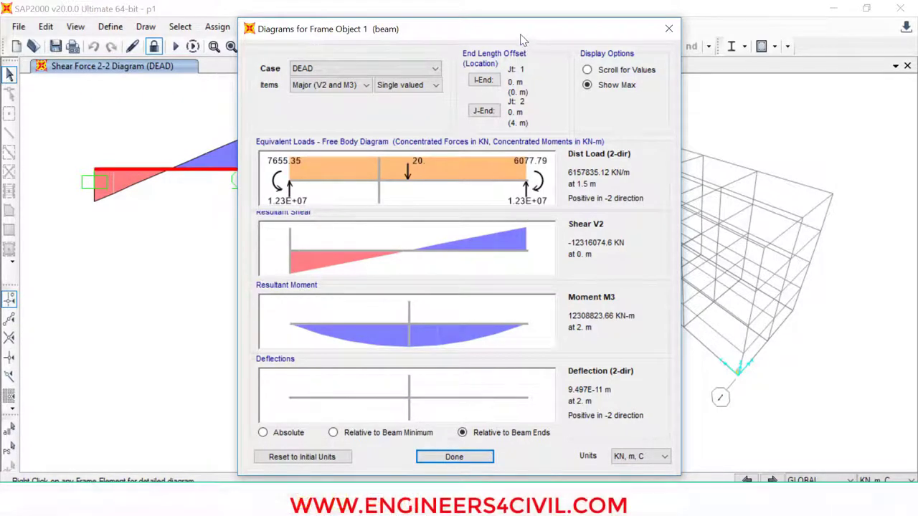
drag(524, 33, 749, 17)
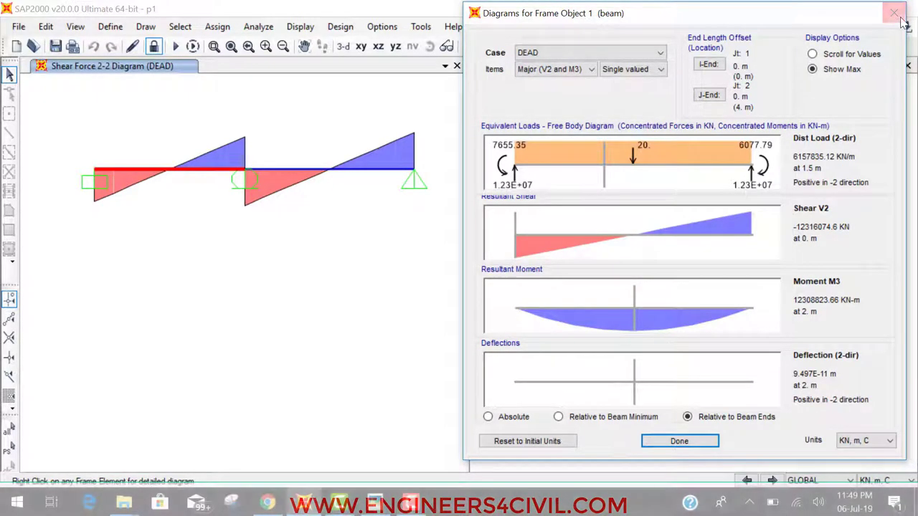
key(Escape)
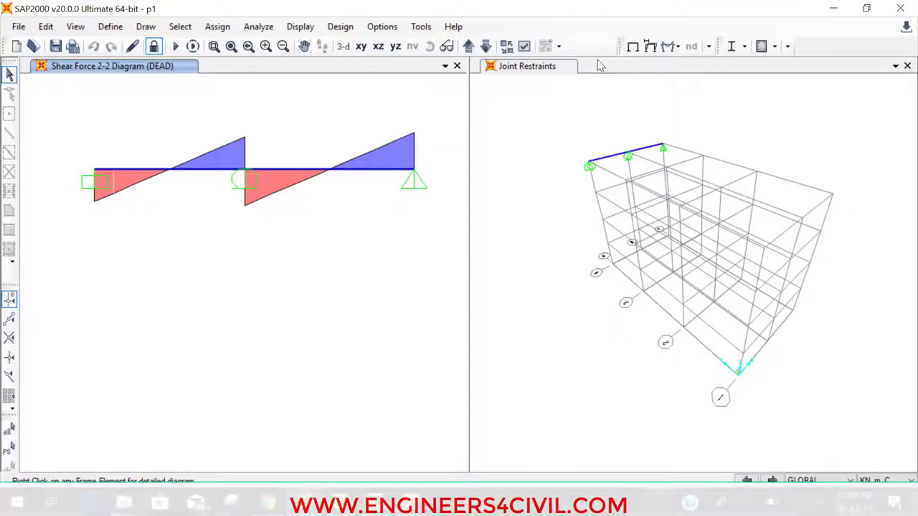
click(633, 46)
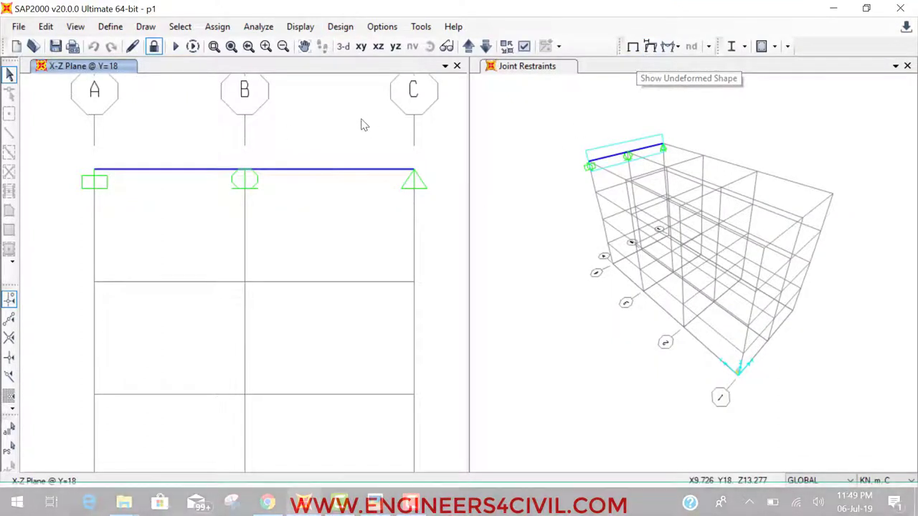
click(524, 46)
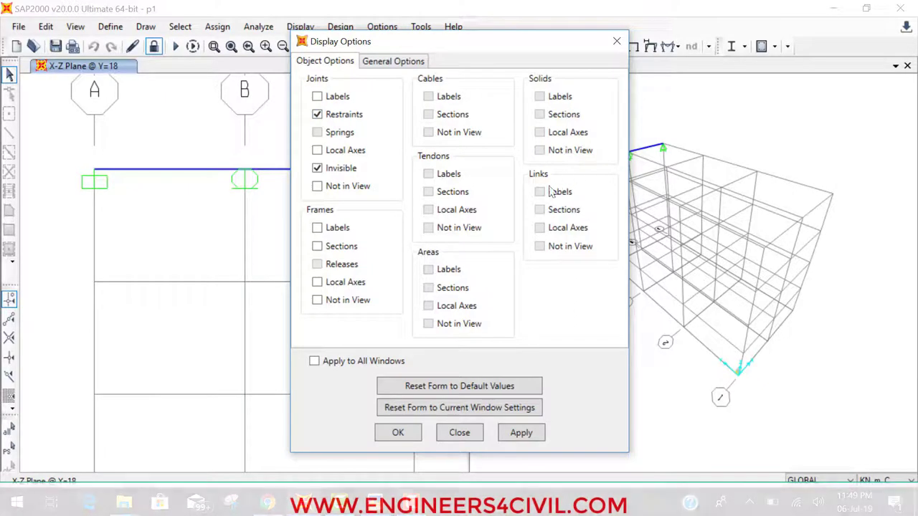
click(387, 62)
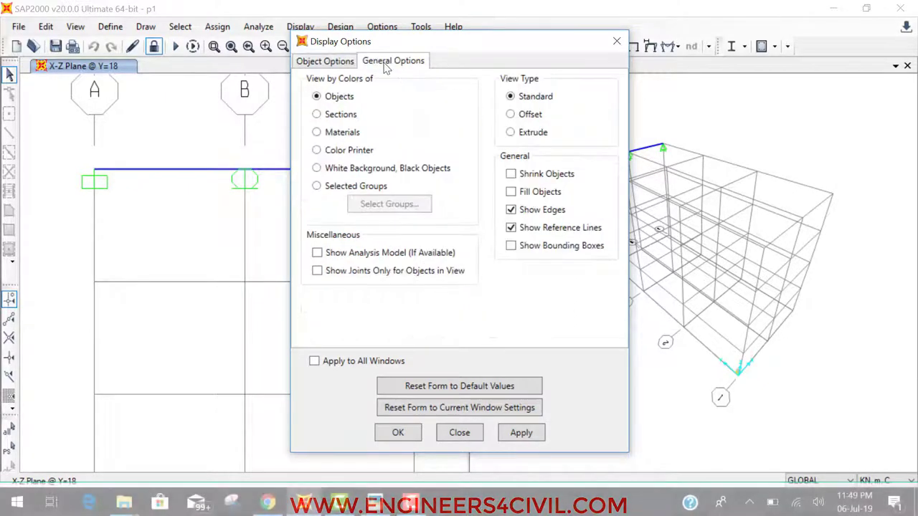
click(616, 41)
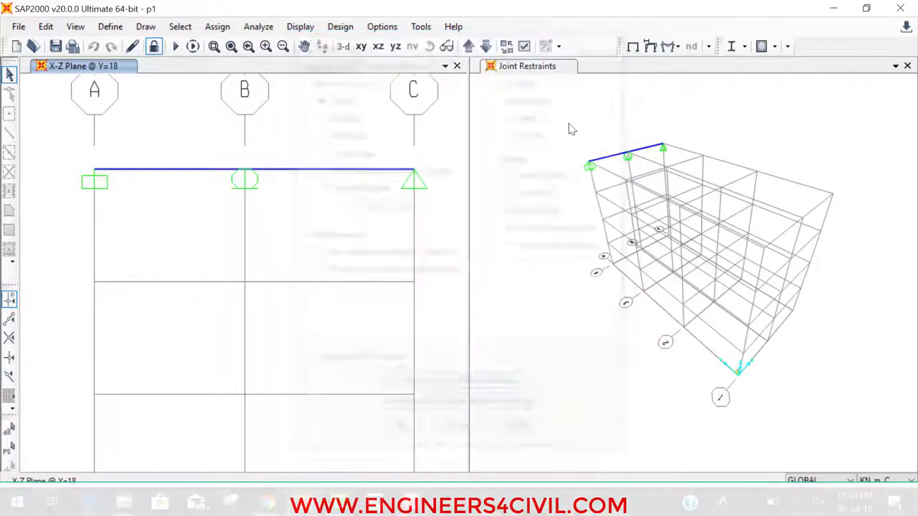
key(alt+Tab)
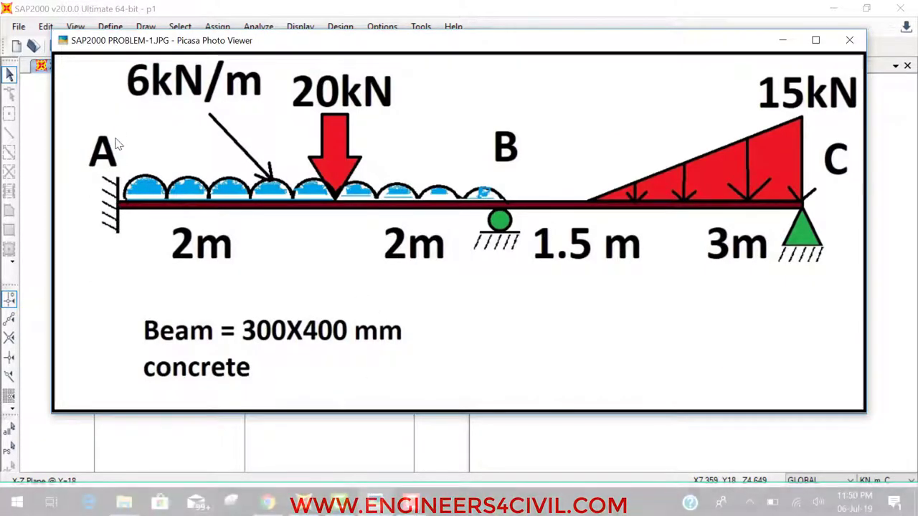
Check the loads and spans on the problem sketch, then close the Picasa viewer
mouse_move(180, 258)
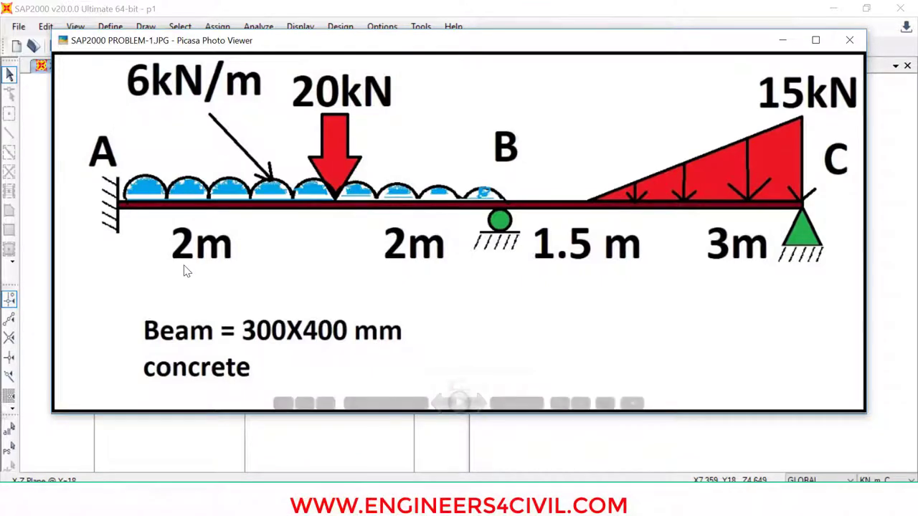
click(783, 40)
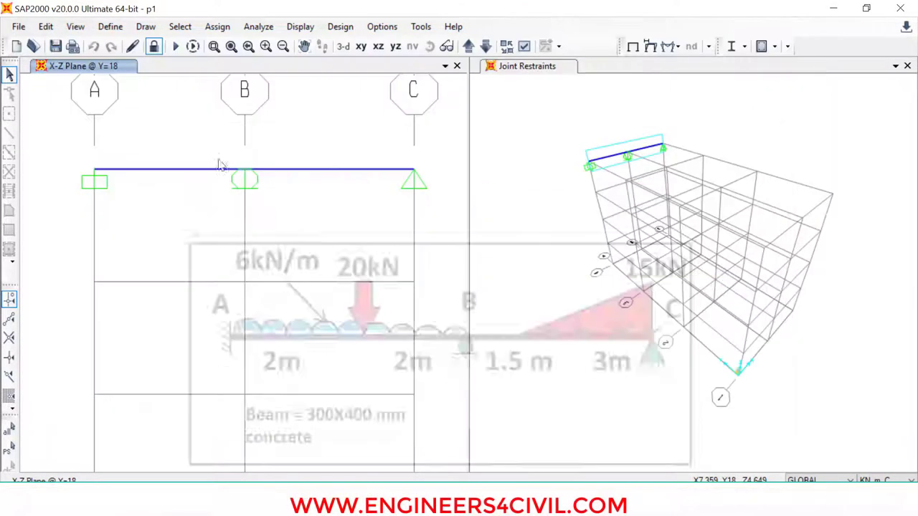
Plot the DEAD Moment 3-3 diagram on the beam
click(671, 48)
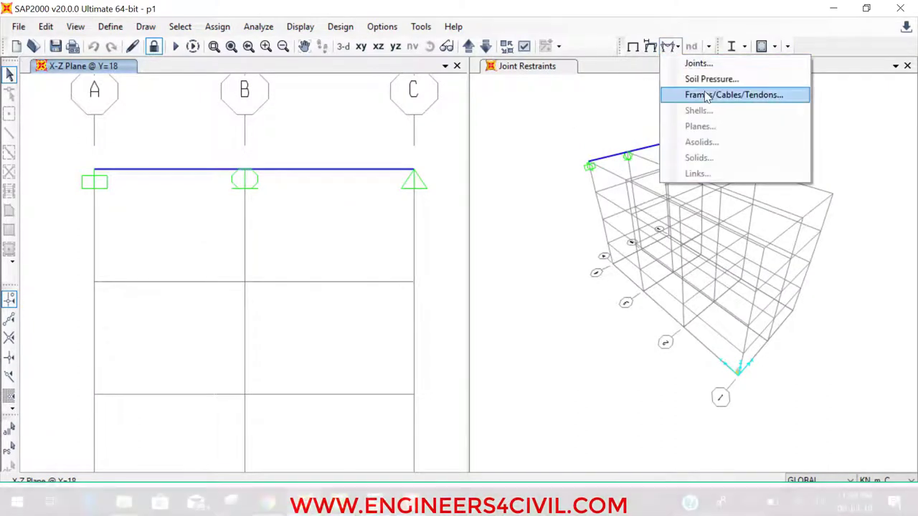
click(733, 95)
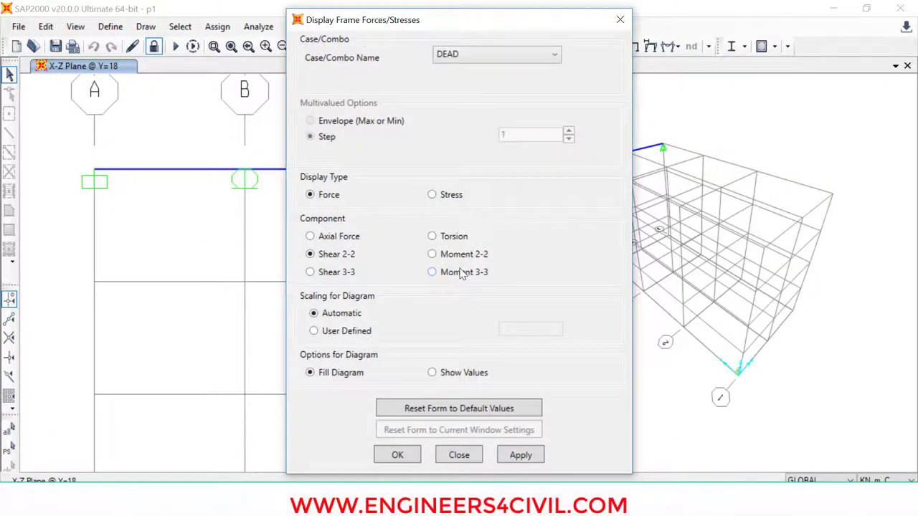
click(465, 274)
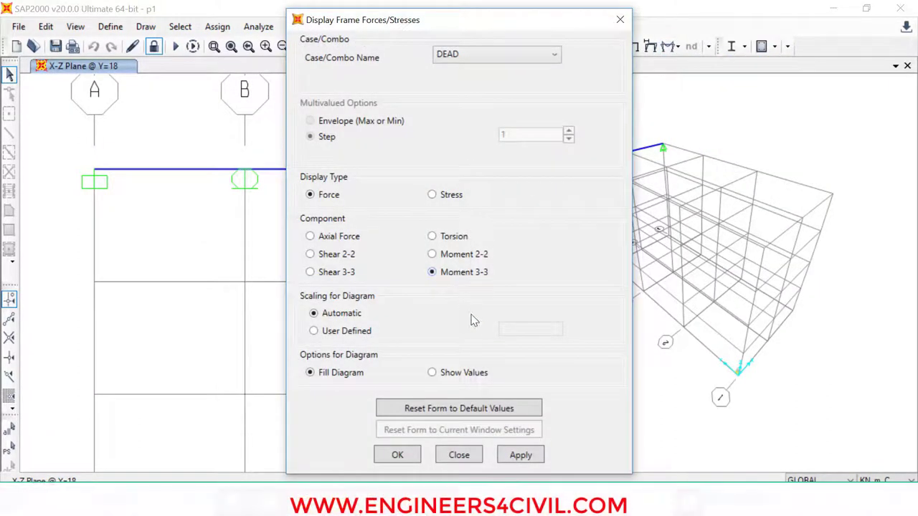
click(411, 446)
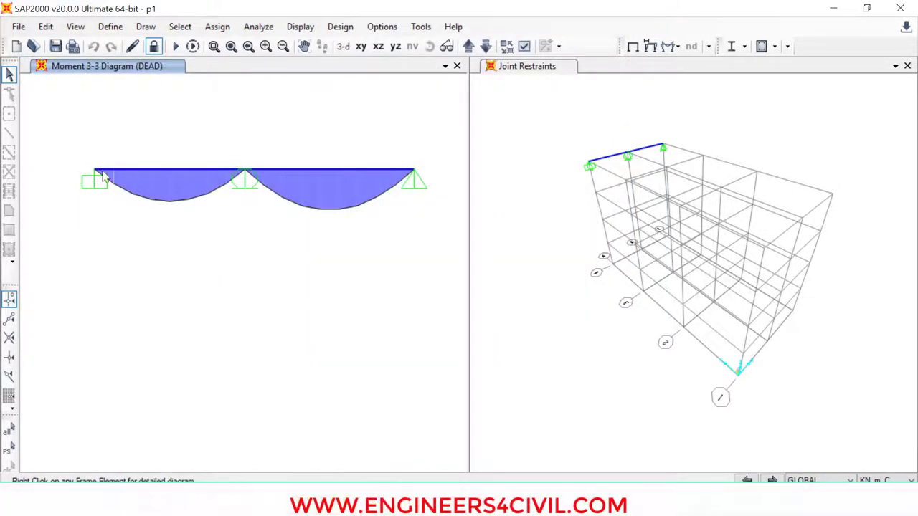
Review Frame Object 1's Major V2/M3 single-valued diagrams with absolute, minimum and end-relative deflections
right_click(126, 174)
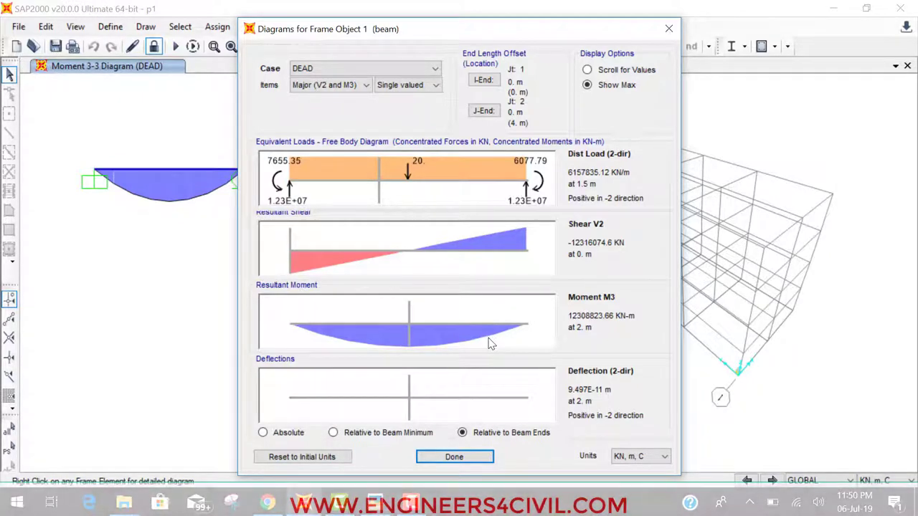
click(310, 86)
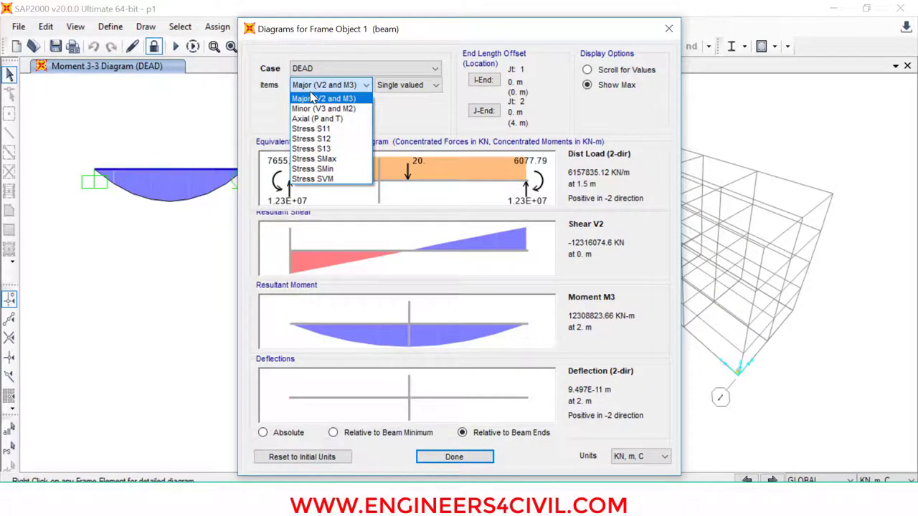
click(315, 98)
click(415, 85)
click(413, 97)
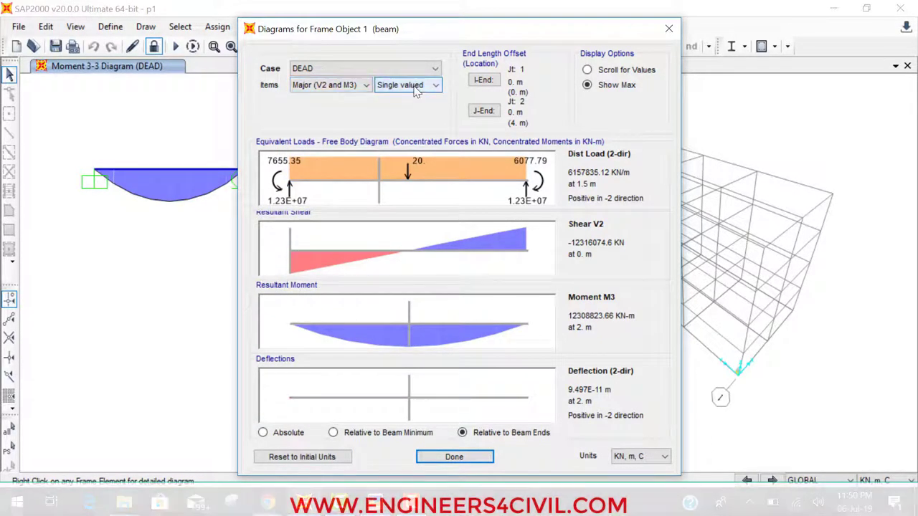
click(267, 434)
click(354, 432)
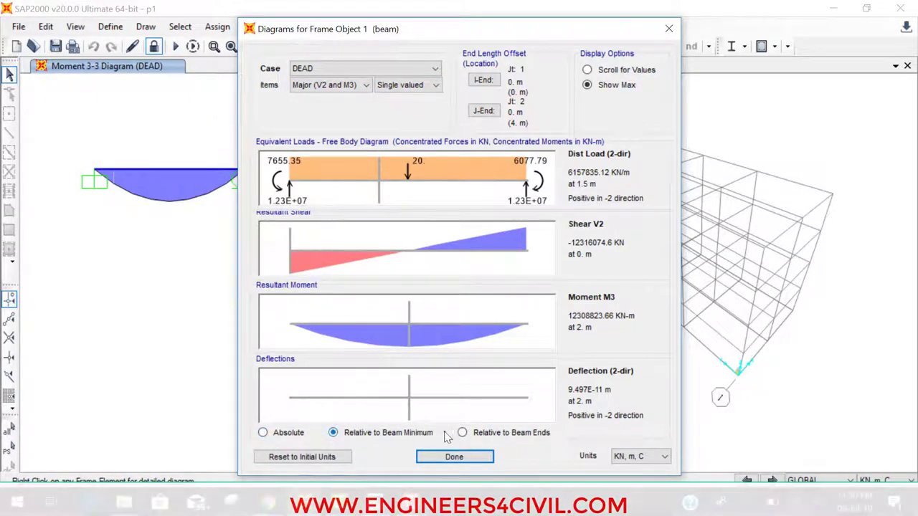
click(462, 433)
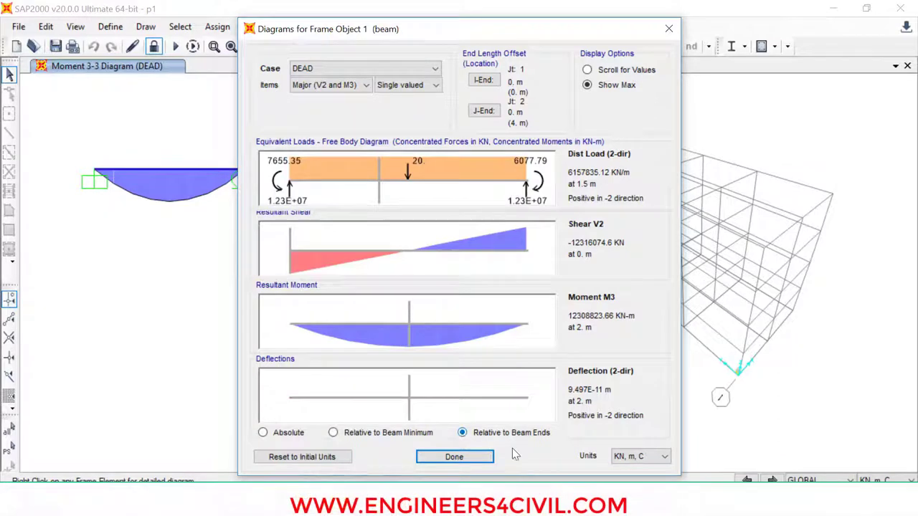
click(454, 456)
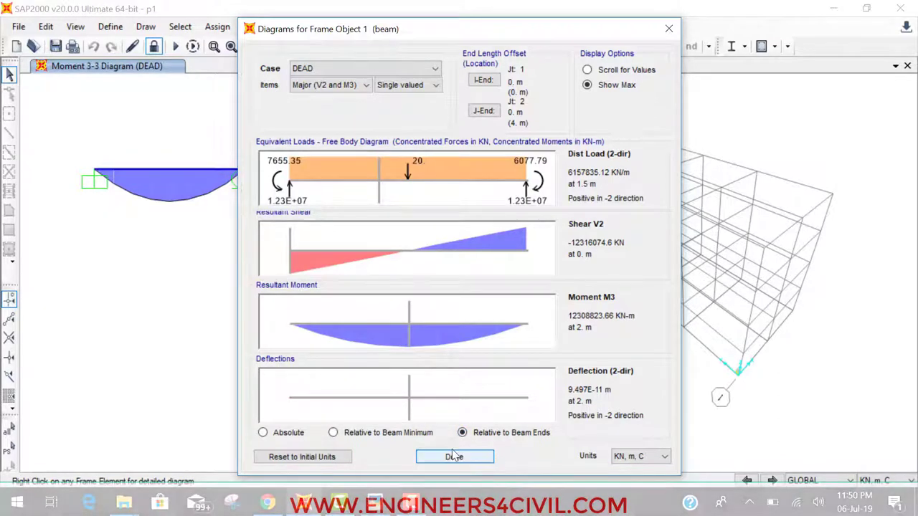
Unlock the model, give joint A a fully fixed restraint, and rerun the analysis
click(594, 176)
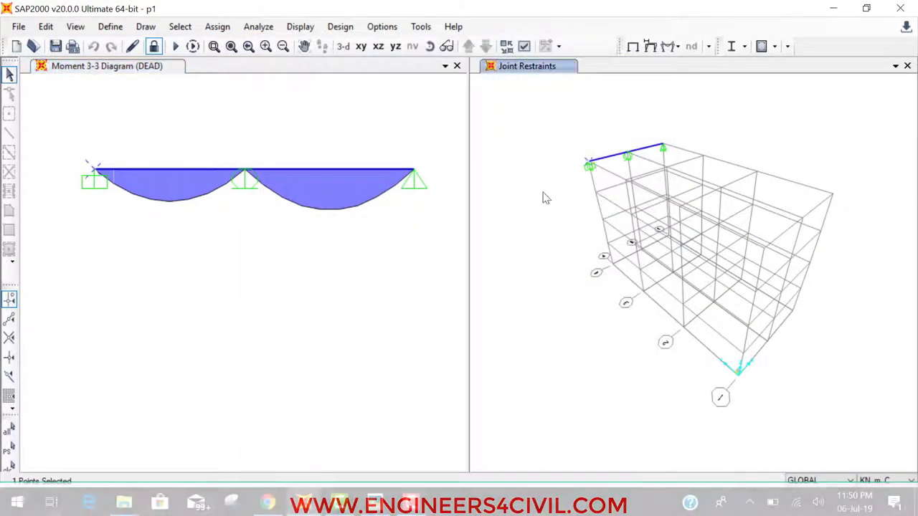
click(217, 26)
click(153, 46)
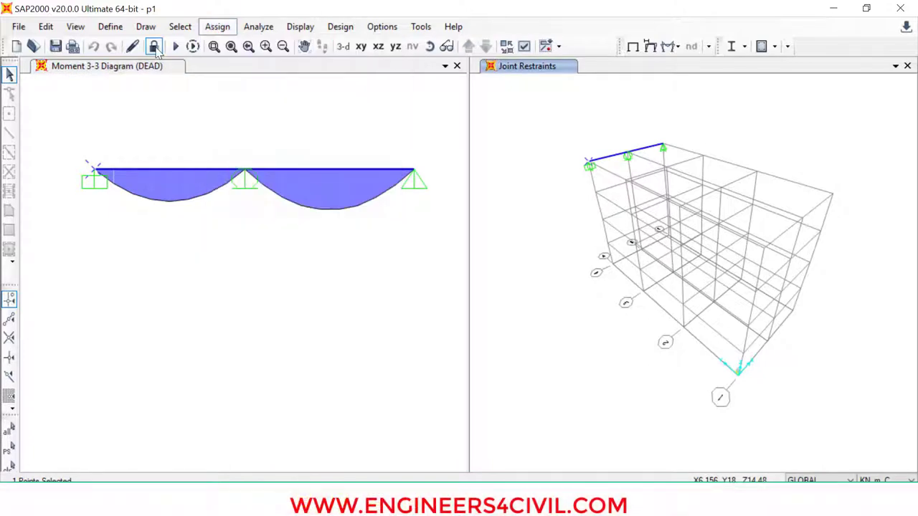
click(479, 303)
click(217, 27)
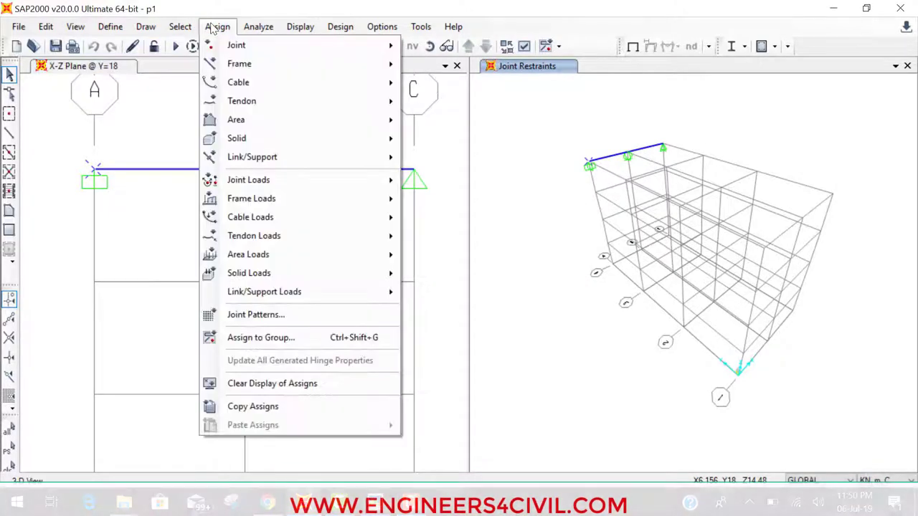
mouse_move(243, 47)
click(439, 45)
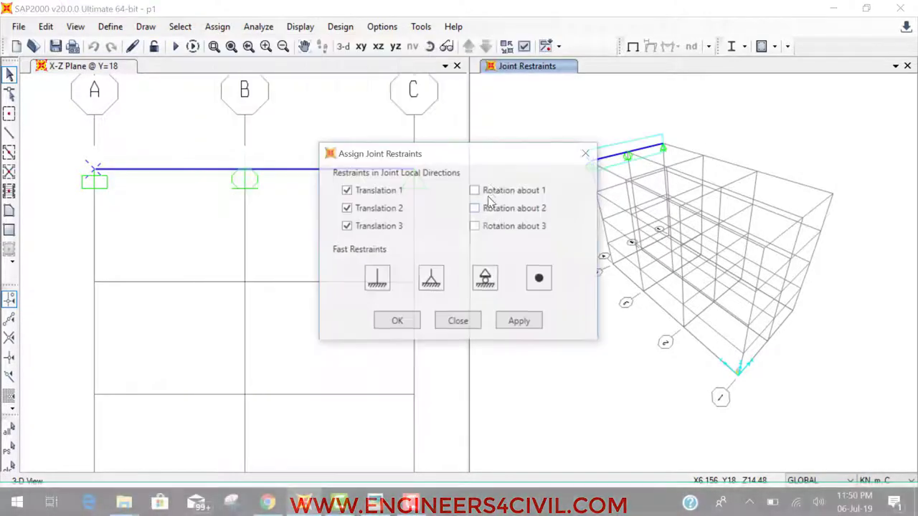
click(378, 279)
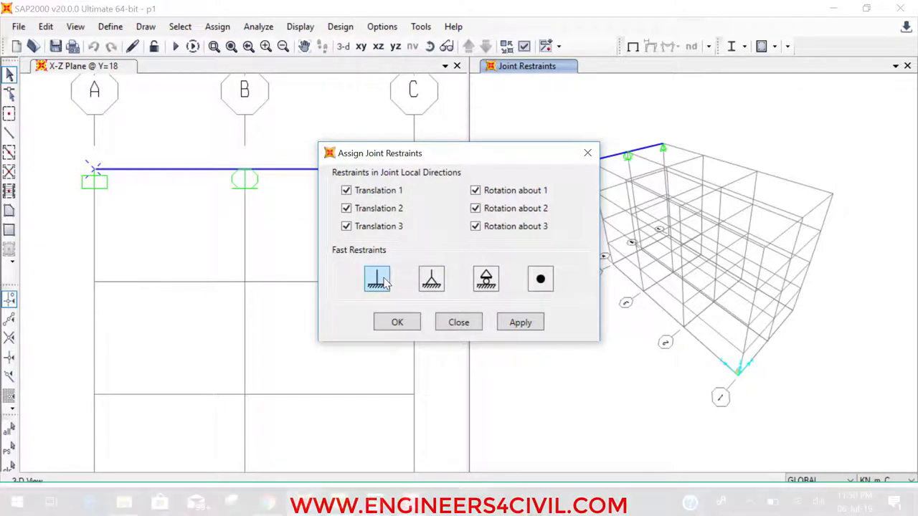
click(395, 326)
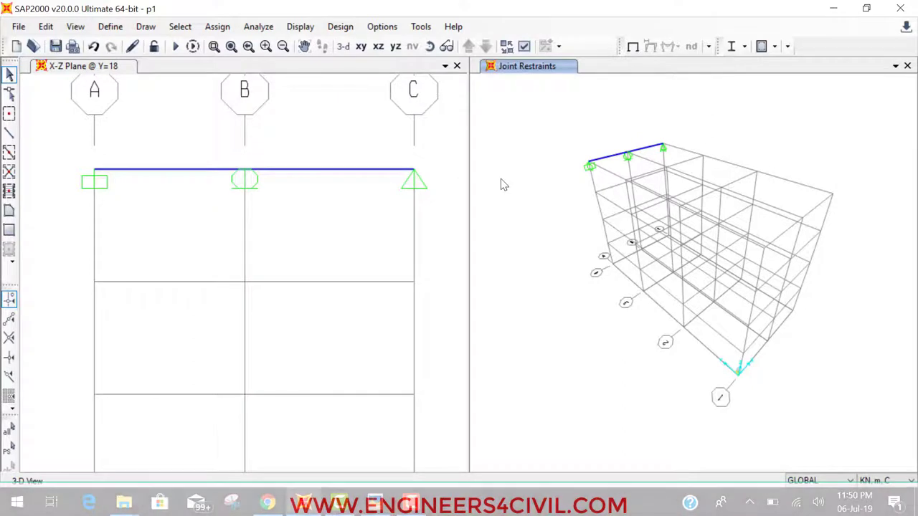
click(175, 46)
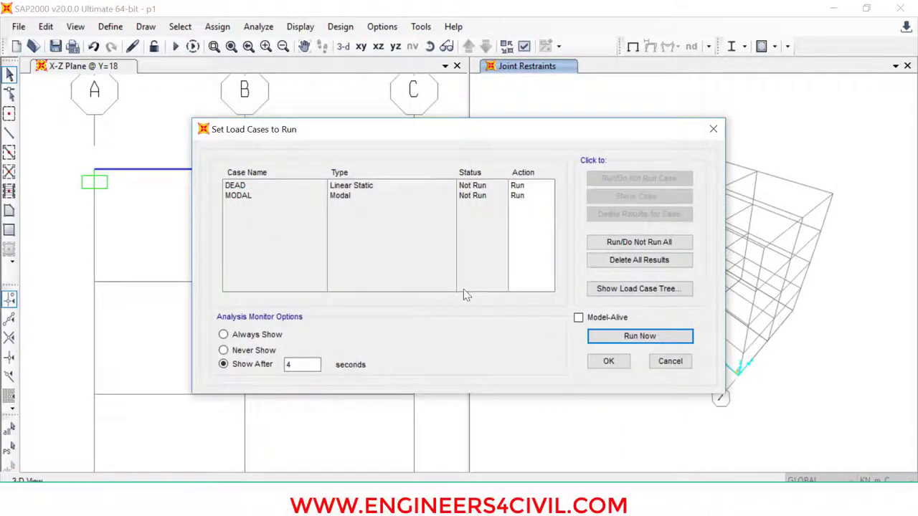
click(649, 342)
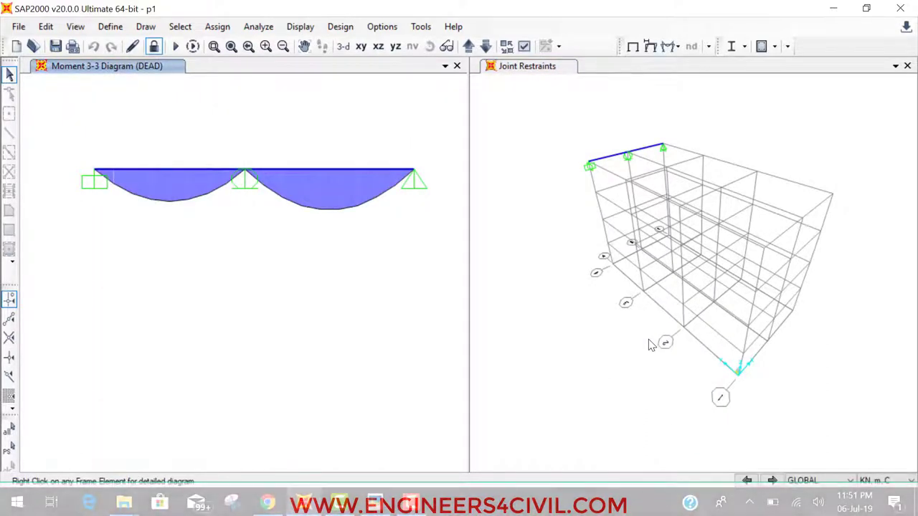
Display the DEAD frame Moment 3-3 diagram with numeric values shown
click(671, 46)
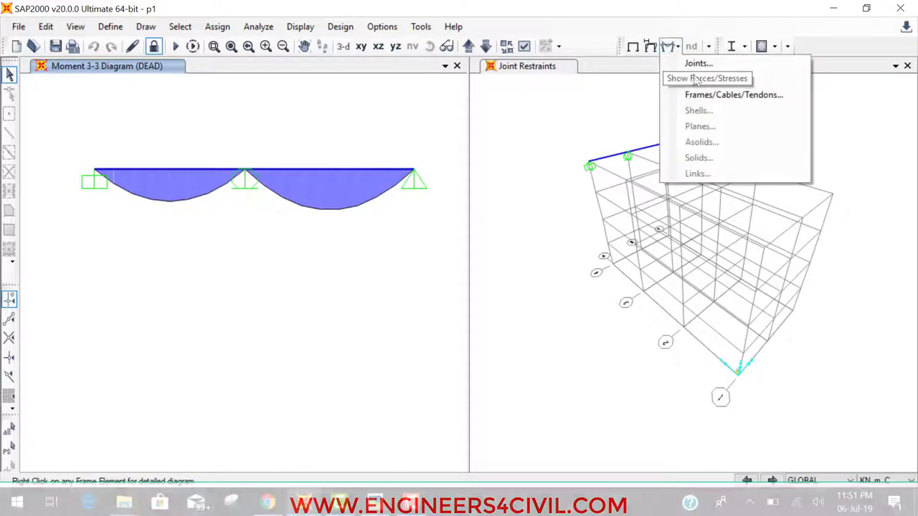
click(734, 95)
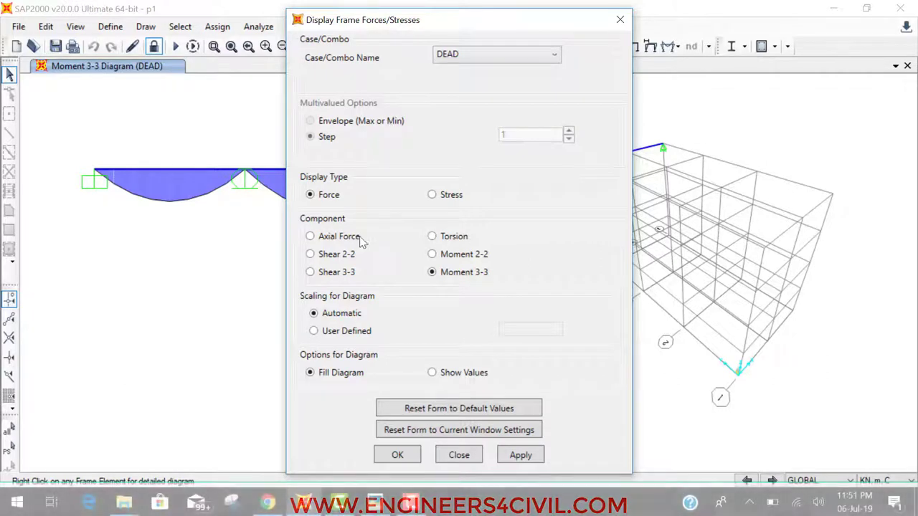
click(431, 255)
click(510, 456)
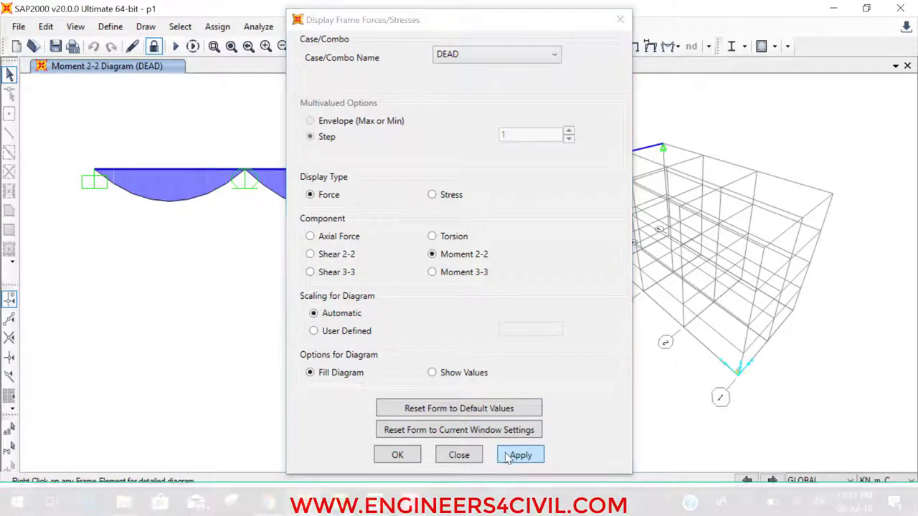
click(484, 273)
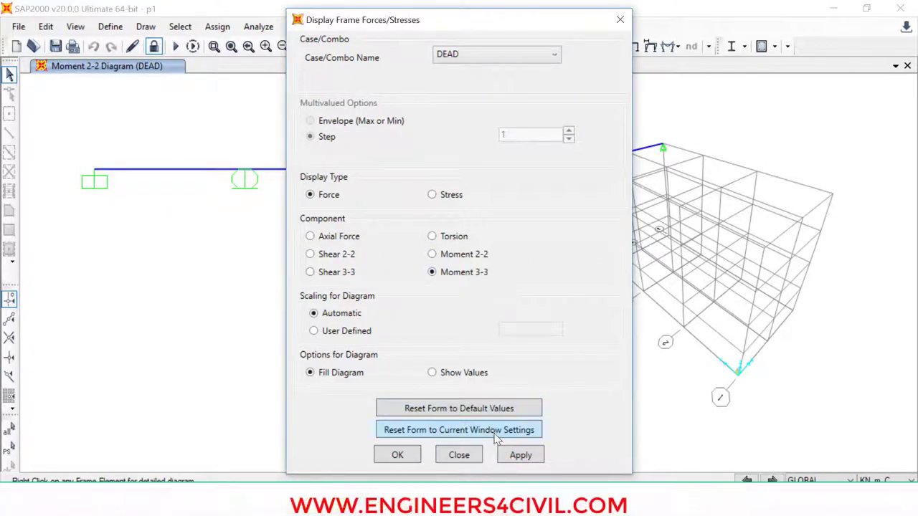
click(470, 373)
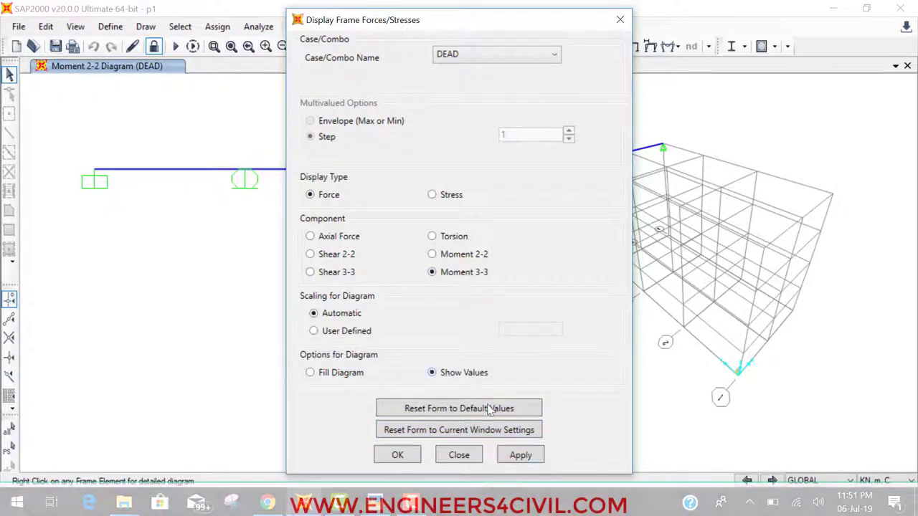
click(520, 455)
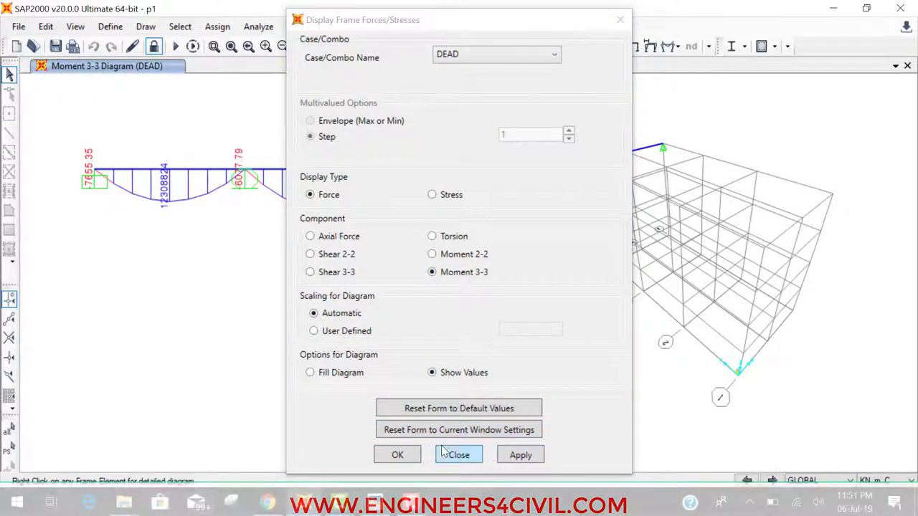
click(398, 455)
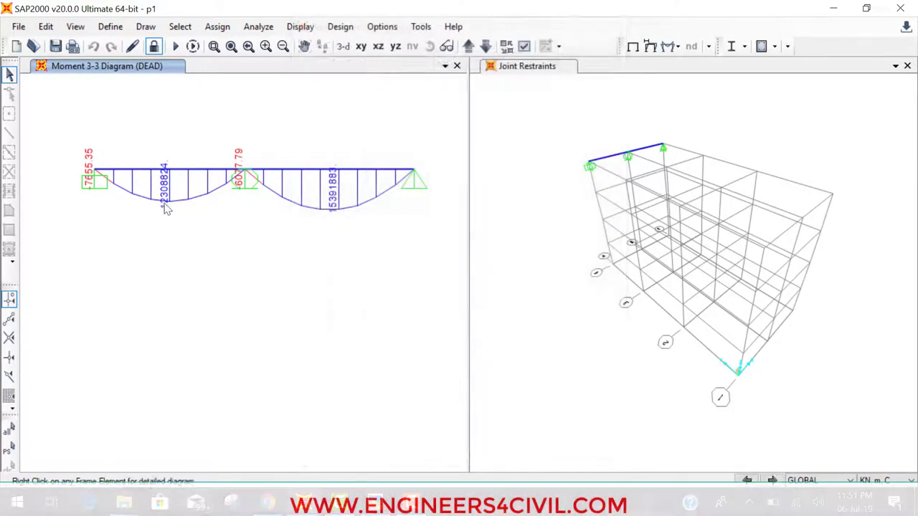
Inspect the detailed moment diagram of the first span
scroll(160, 207, up, 3)
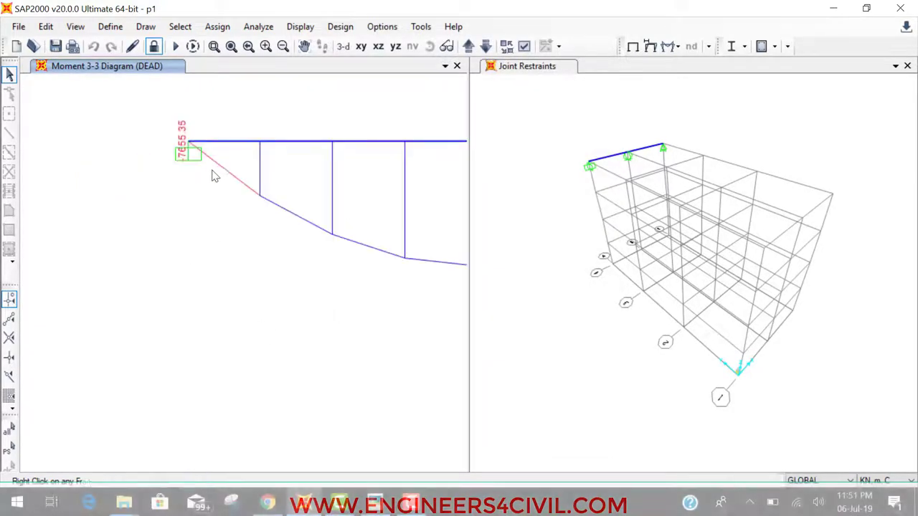
scroll(358, 188, down, 2)
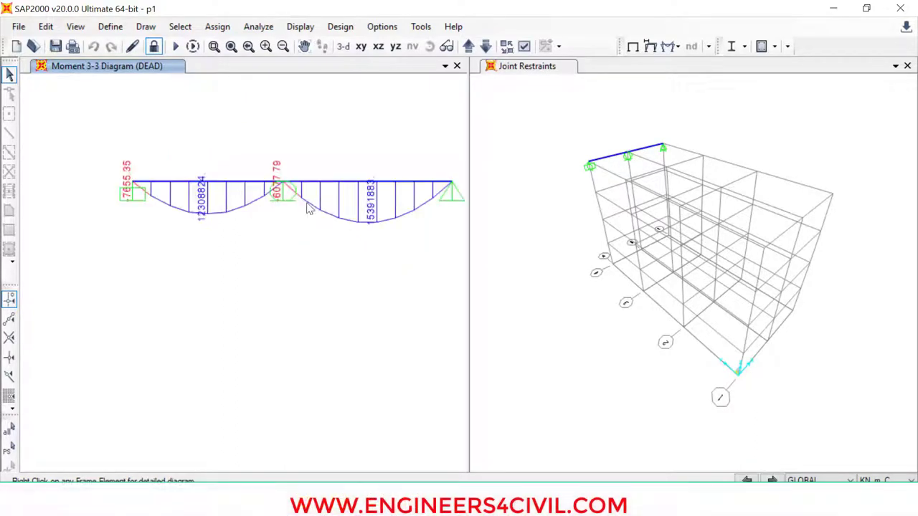
right_click(251, 188)
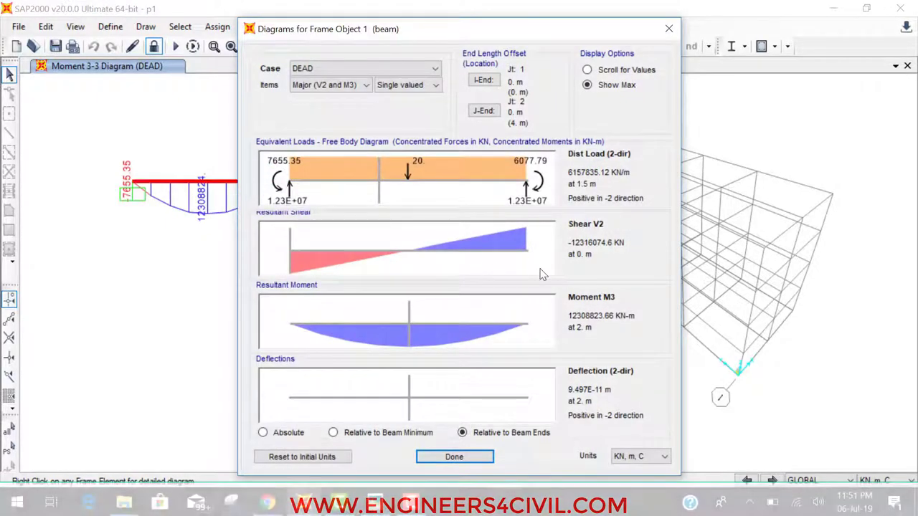
click(454, 456)
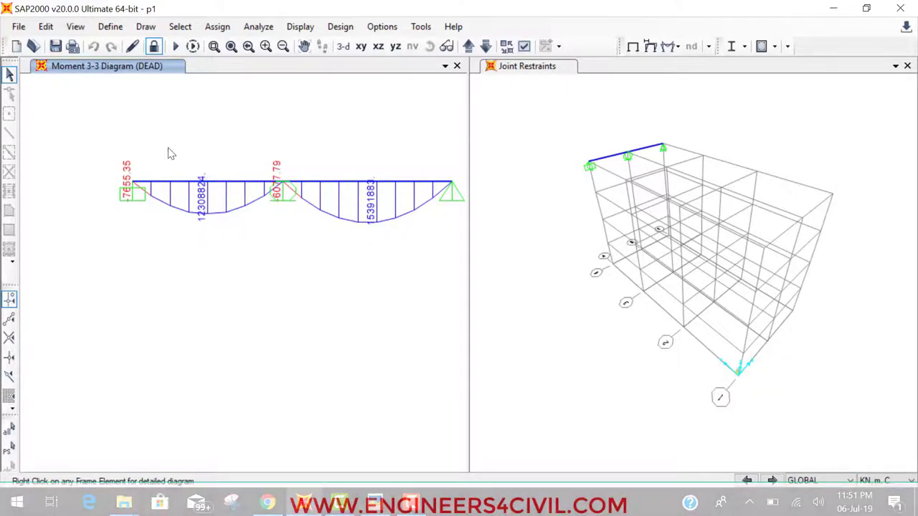
Show the DEAD joint reactions as arrows at supports A, B and C
click(677, 47)
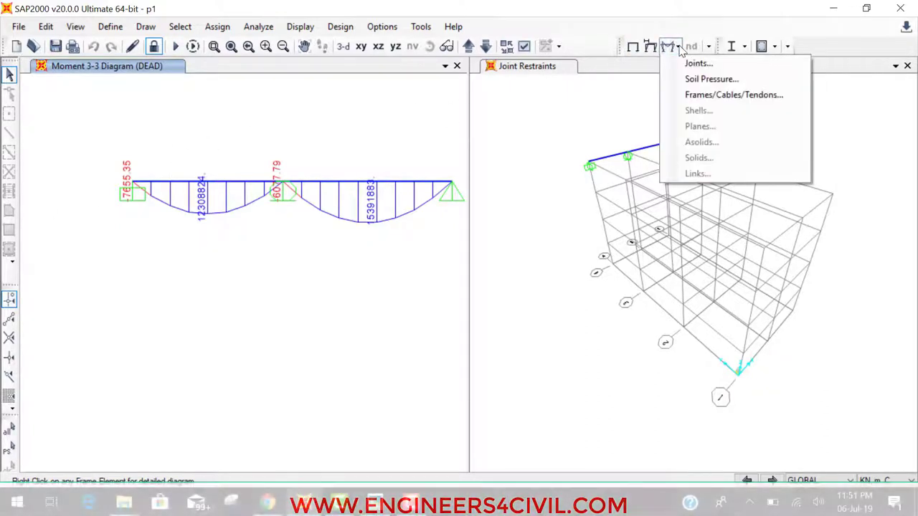
click(697, 63)
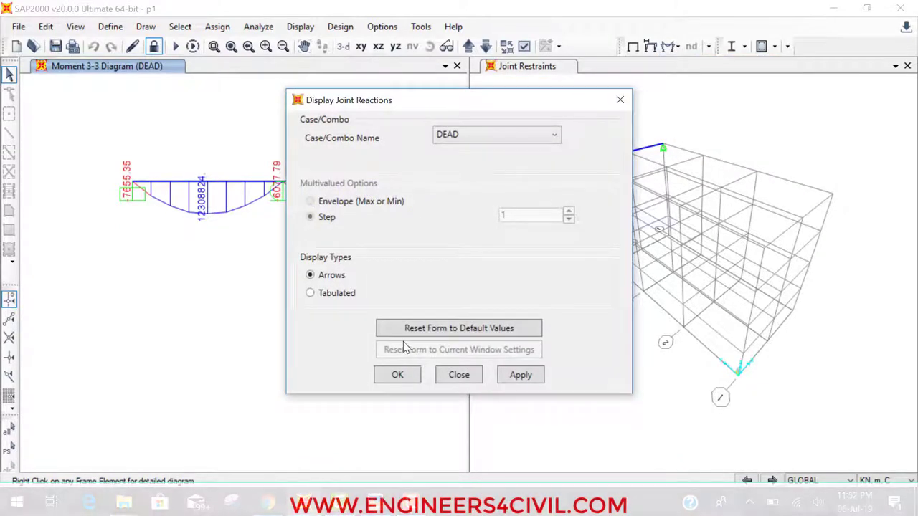
click(406, 373)
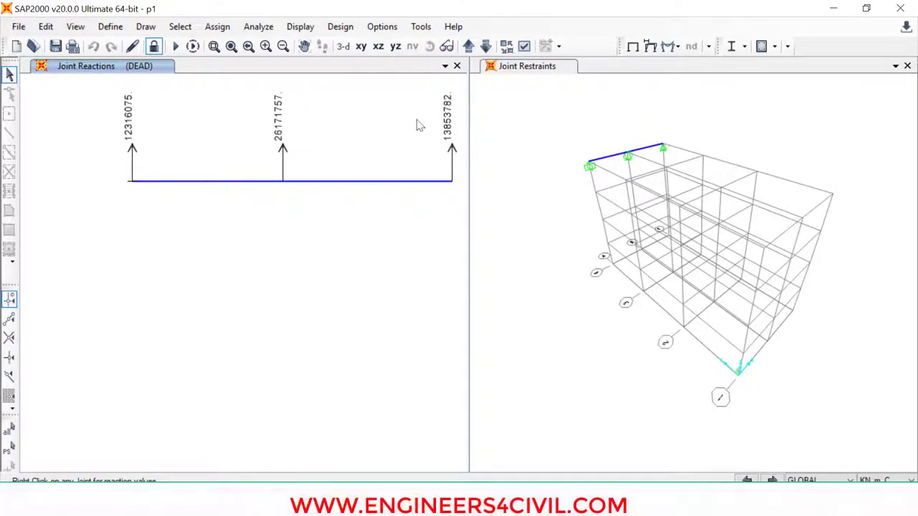
Display the beam's deformed shape for the DEAD load case
click(650, 46)
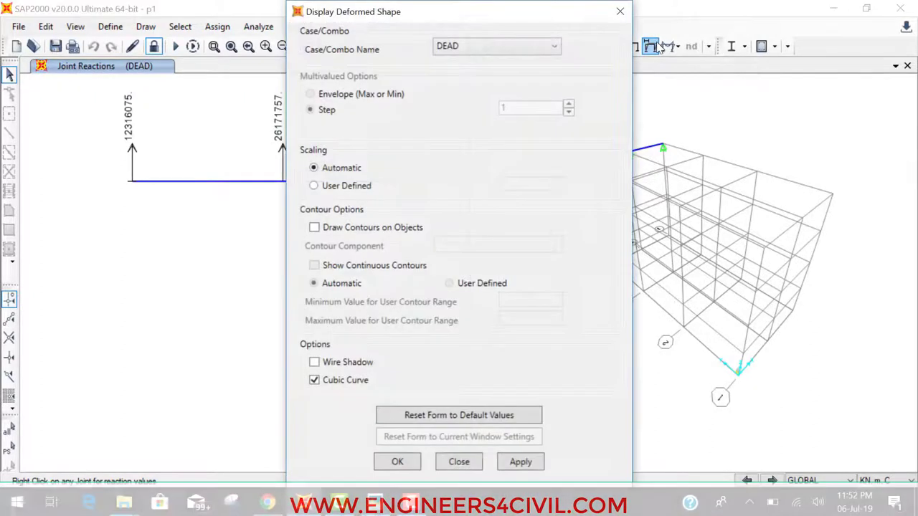
click(397, 461)
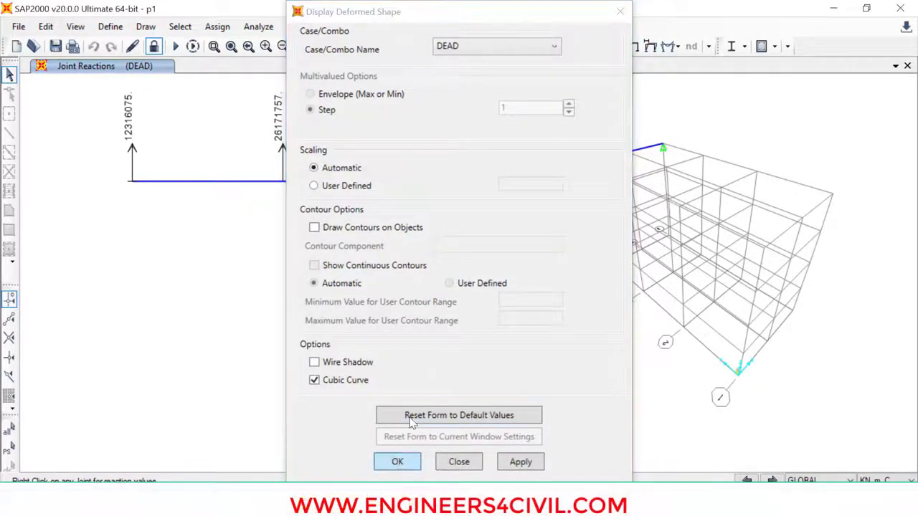